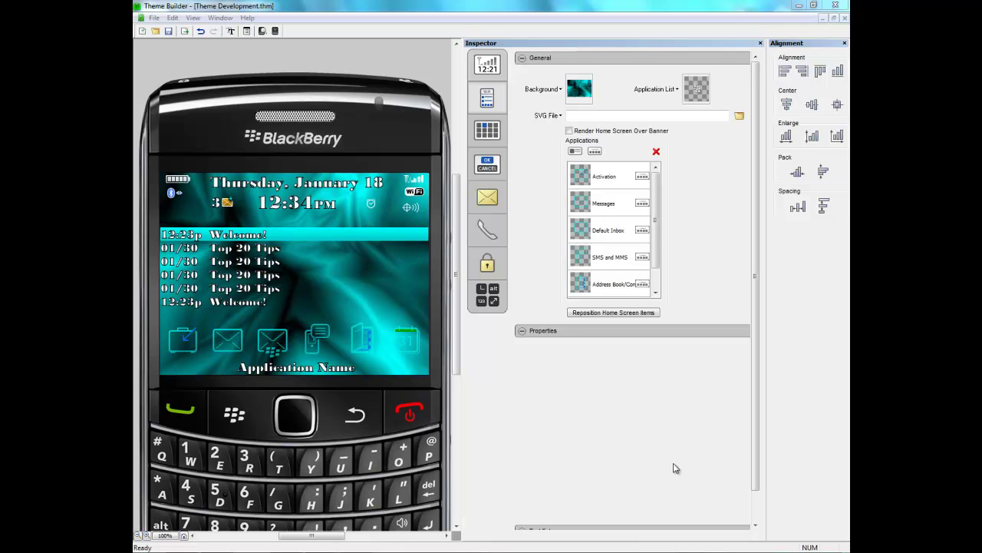
Open the dialog screen settings and turn off italics for the dialog font and the button's normal and highlight fonts
{"action": "left_click", "coordinate": [486, 167]}
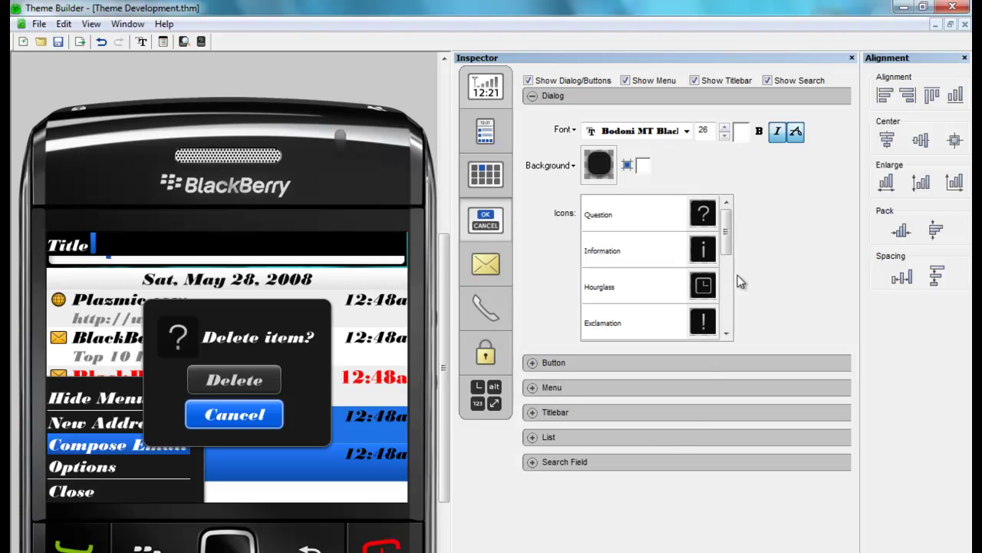
{"action": "left_click", "coordinate": [777, 133]}
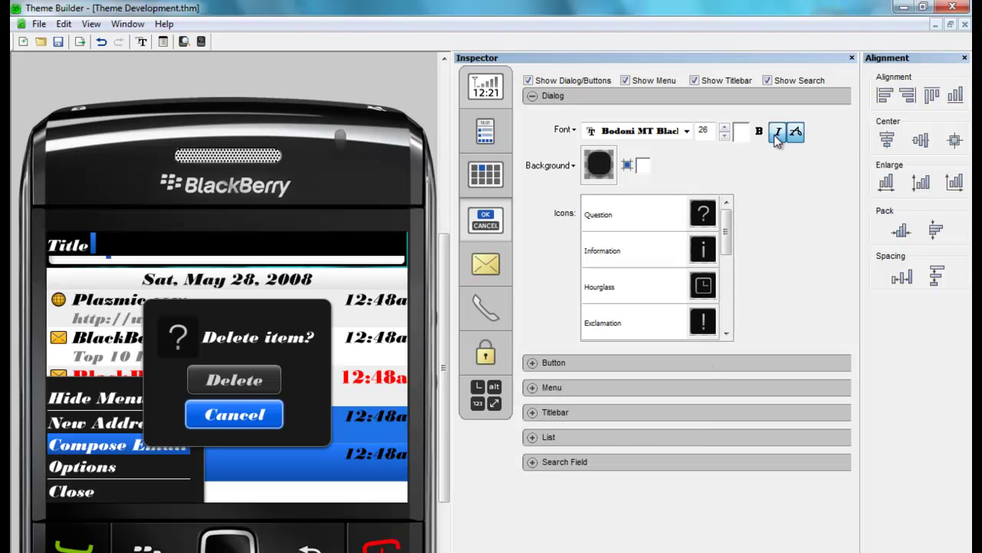
{"action": "left_click", "coordinate": [531, 364]}
{"action": "left_click", "coordinate": [776, 398]}
{"action": "left_click", "coordinate": [777, 425]}
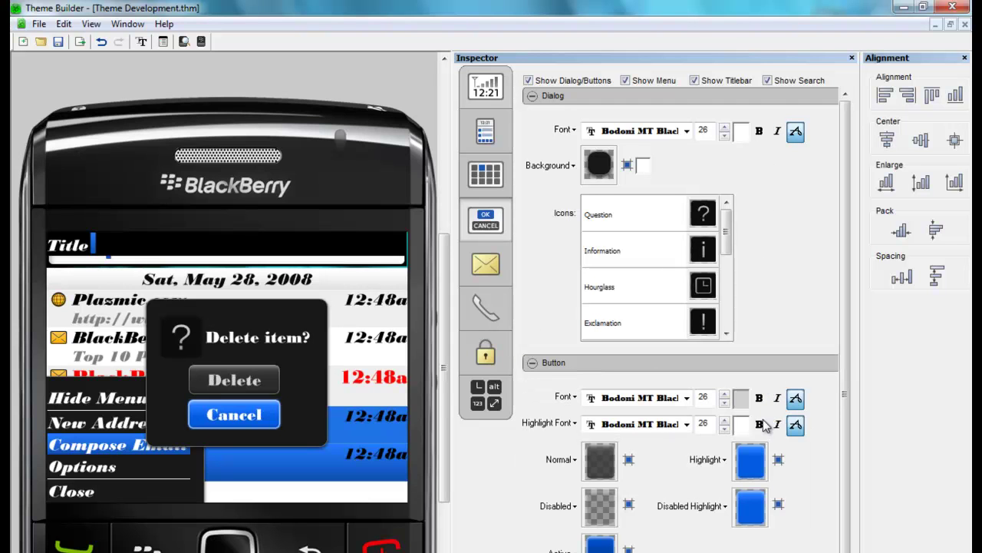
{"action": "left_click", "coordinate": [532, 363]}
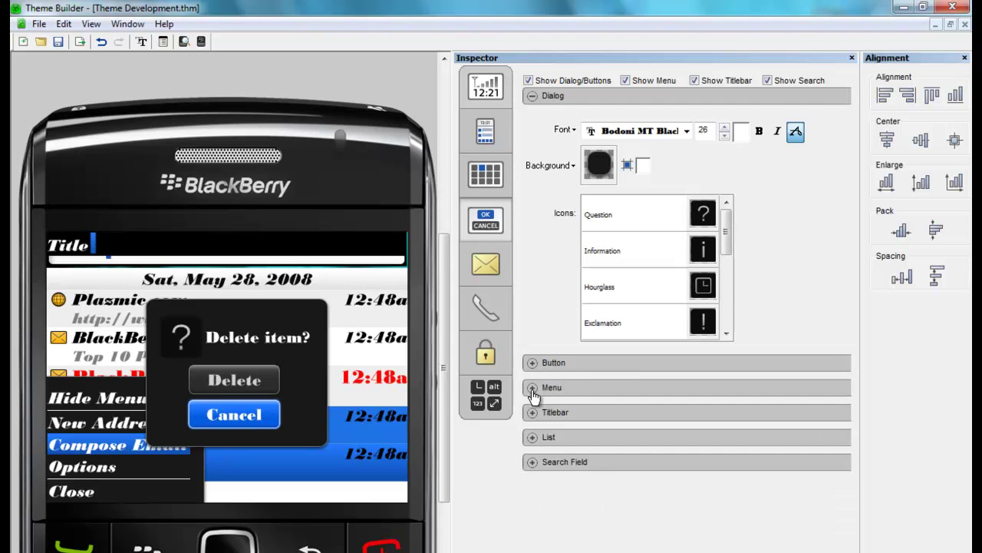
Turn off italics for the menu's font and highlight font, and for the titlebar font
{"action": "left_click", "coordinate": [533, 389]}
{"action": "left_click", "coordinate": [777, 425]}
{"action": "left_click", "coordinate": [777, 450]}
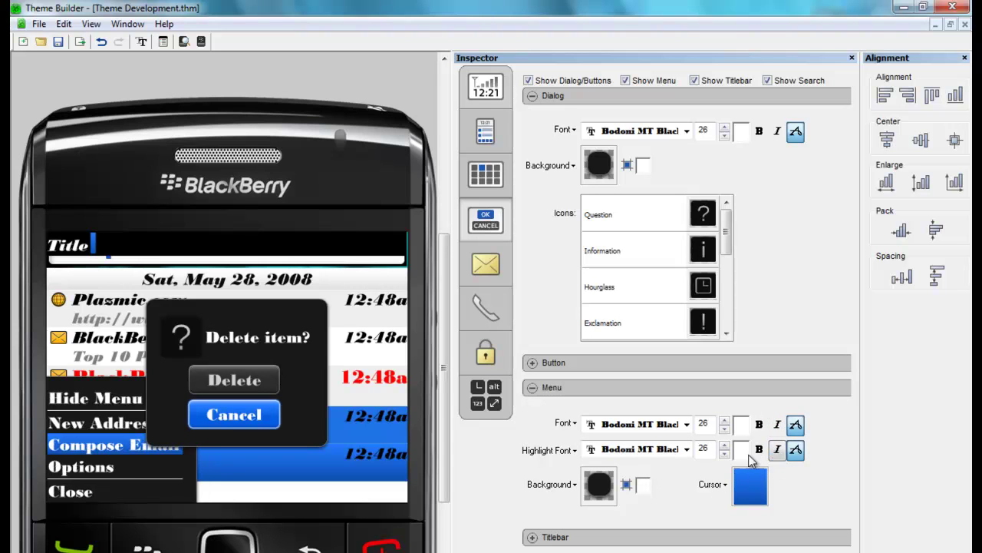
{"action": "left_click", "coordinate": [532, 388]}
{"action": "left_click", "coordinate": [532, 413]}
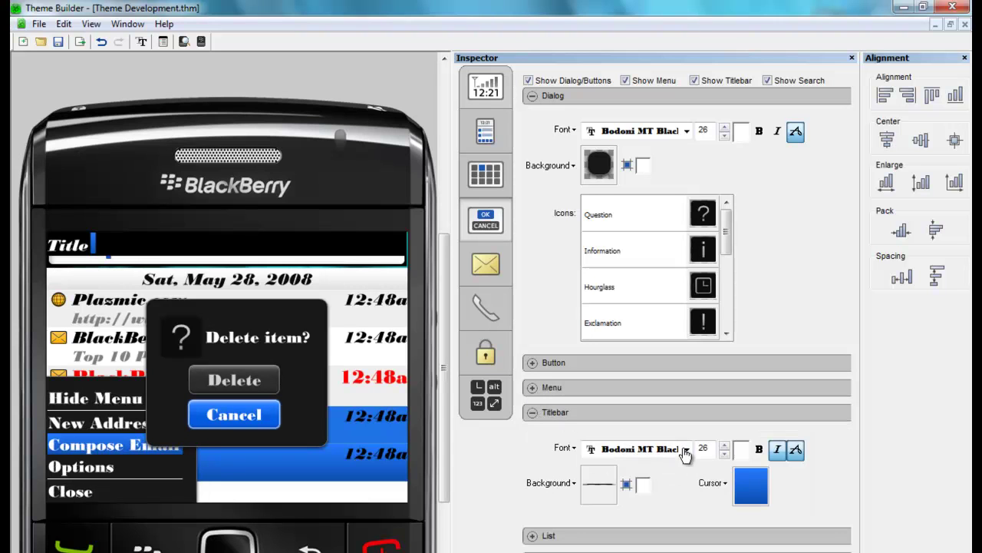
{"action": "left_click", "coordinate": [778, 449]}
{"action": "left_click", "coordinate": [532, 412]}
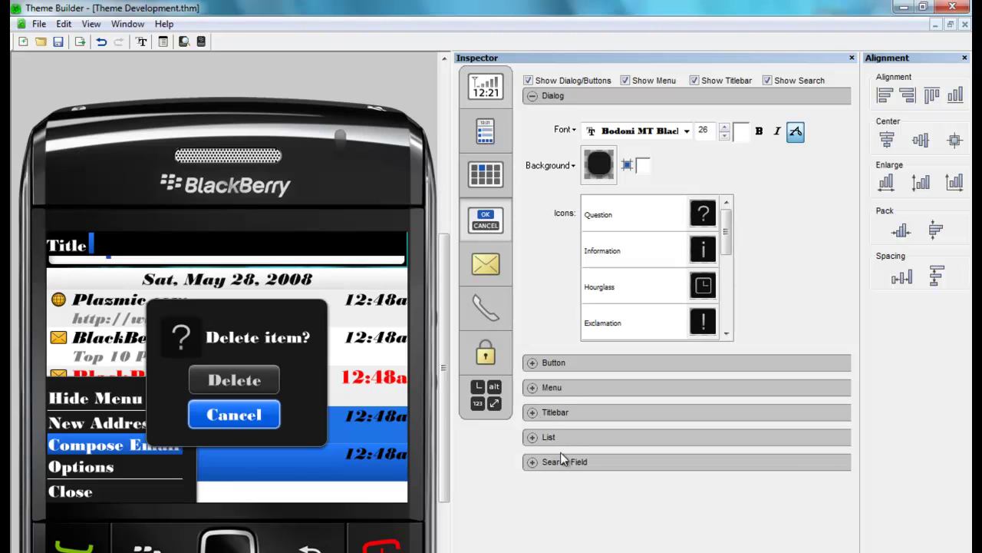
Turn off italics for the list's primary and subtext fonts, and for the search field font
{"action": "left_click", "coordinate": [533, 436]}
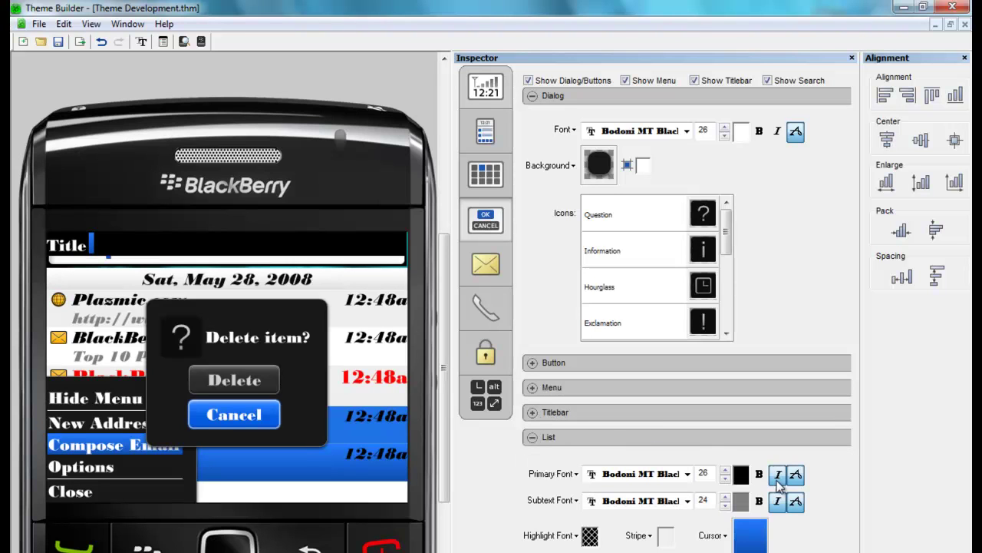
{"action": "left_click", "coordinate": [778, 473]}
{"action": "left_click", "coordinate": [778, 500]}
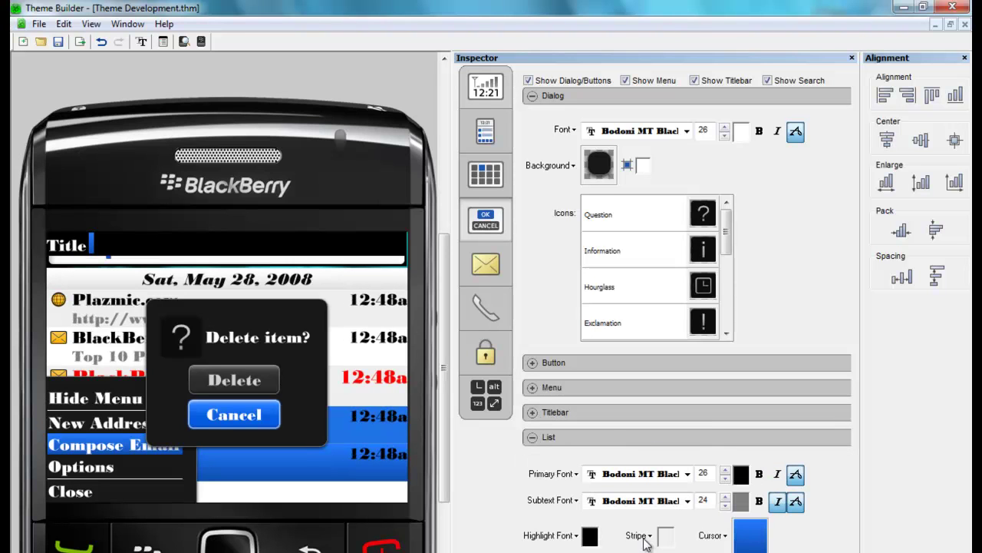
{"action": "left_click", "coordinate": [532, 438]}
{"action": "left_click", "coordinate": [532, 463]}
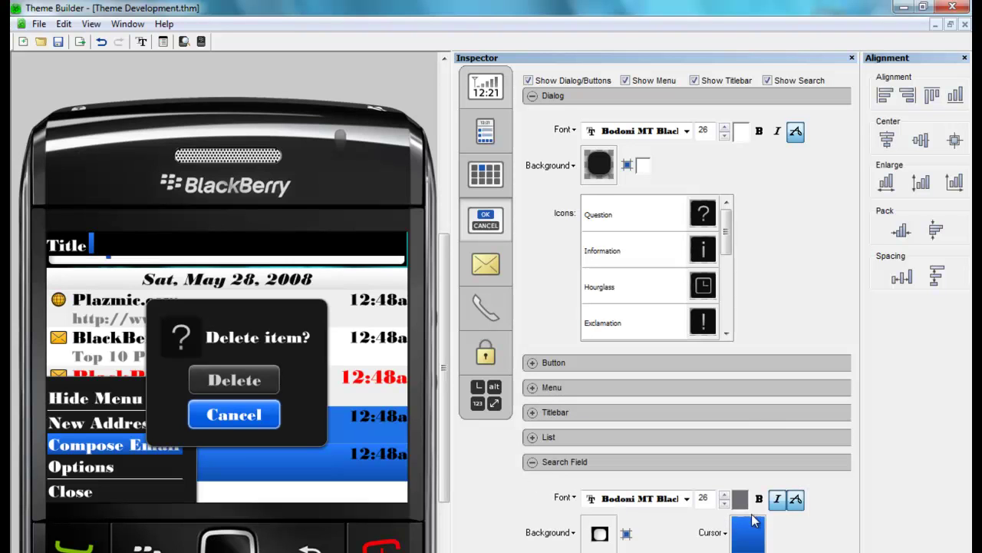
{"action": "left_click", "coordinate": [533, 462]}
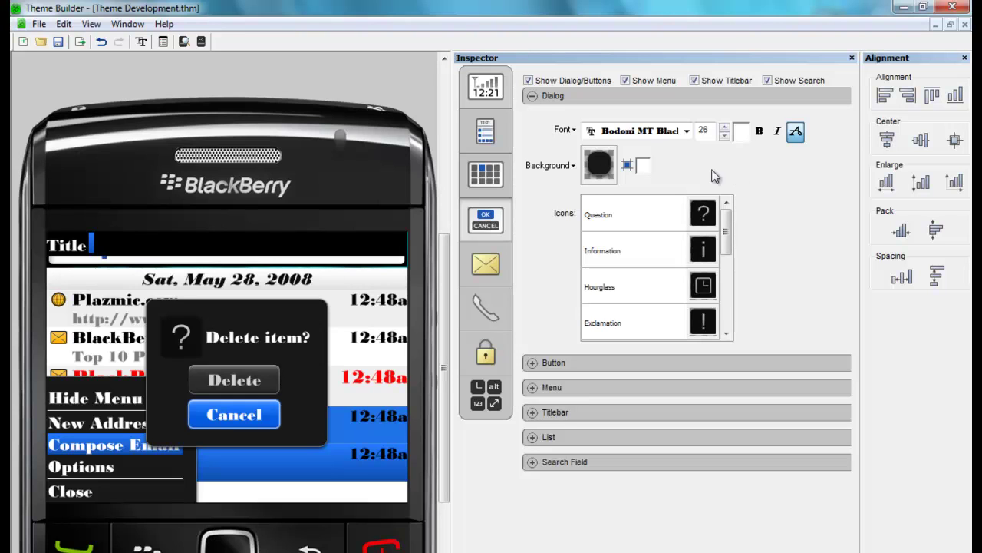
Start choosing a new dialog background image and browse to the My Passport (E:) drive
{"action": "left_click", "coordinate": [598, 166]}
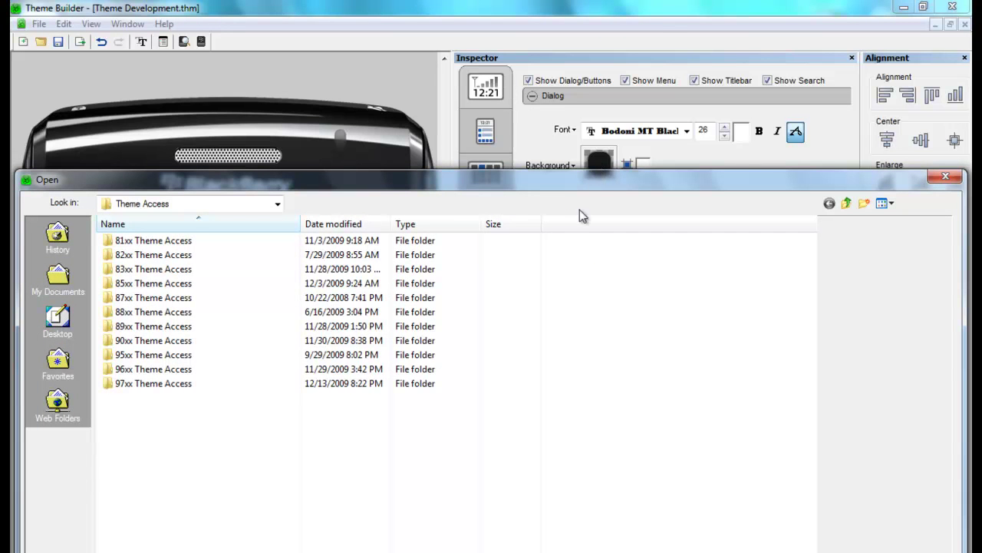
{"action": "left_click", "coordinate": [281, 206]}
{"action": "left_click", "coordinate": [241, 313]}
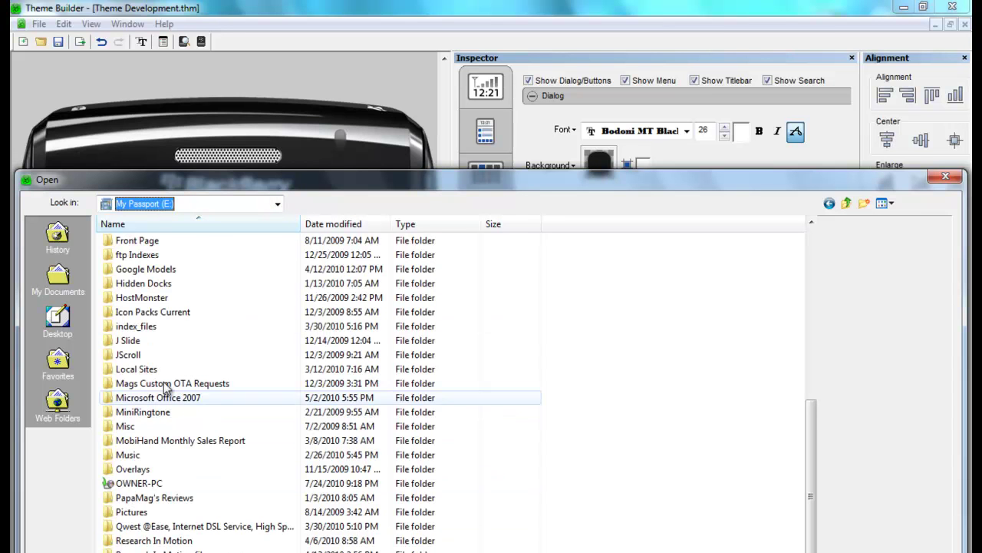
{"action": "double_click", "coordinate": [165, 312]}
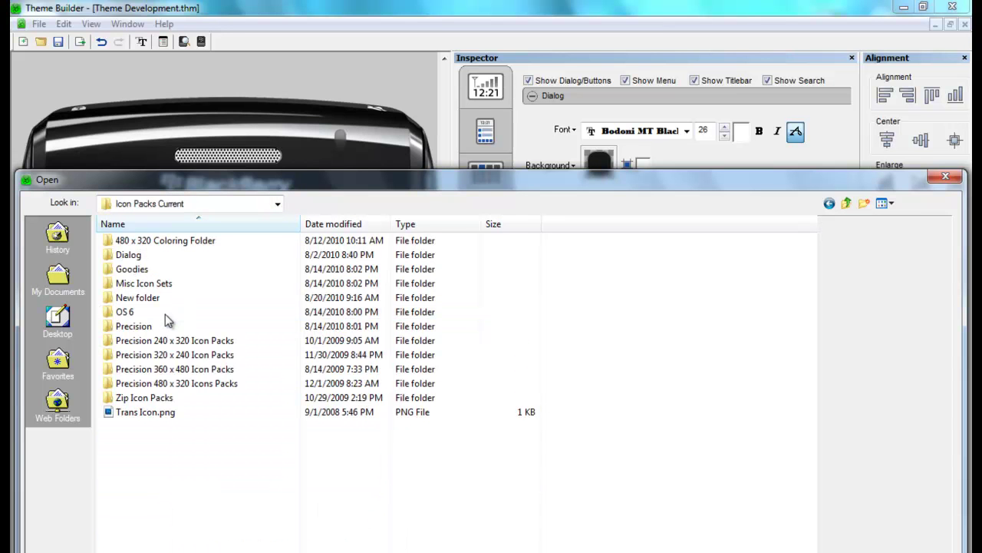
{"action": "left_click", "coordinate": [277, 204]}
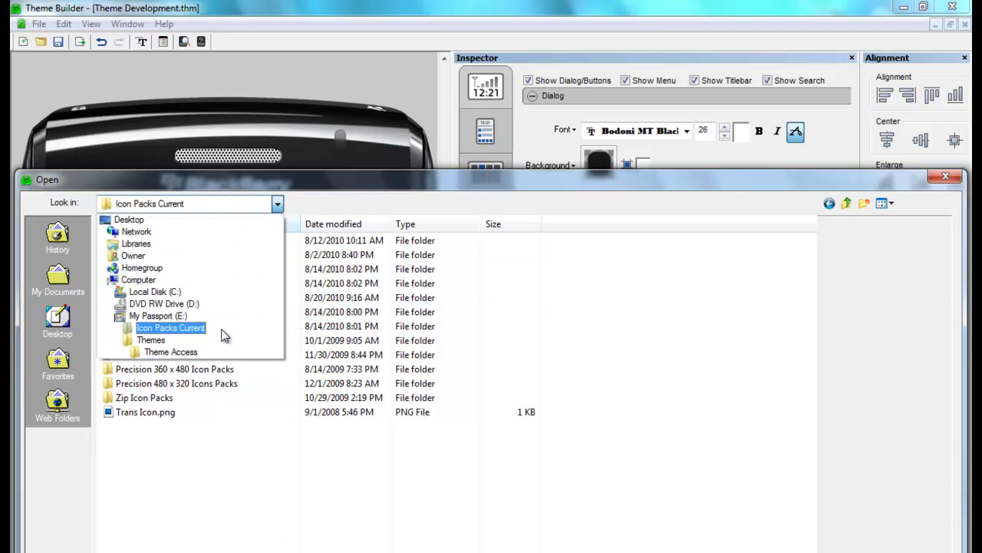
{"action": "left_click", "coordinate": [180, 316]}
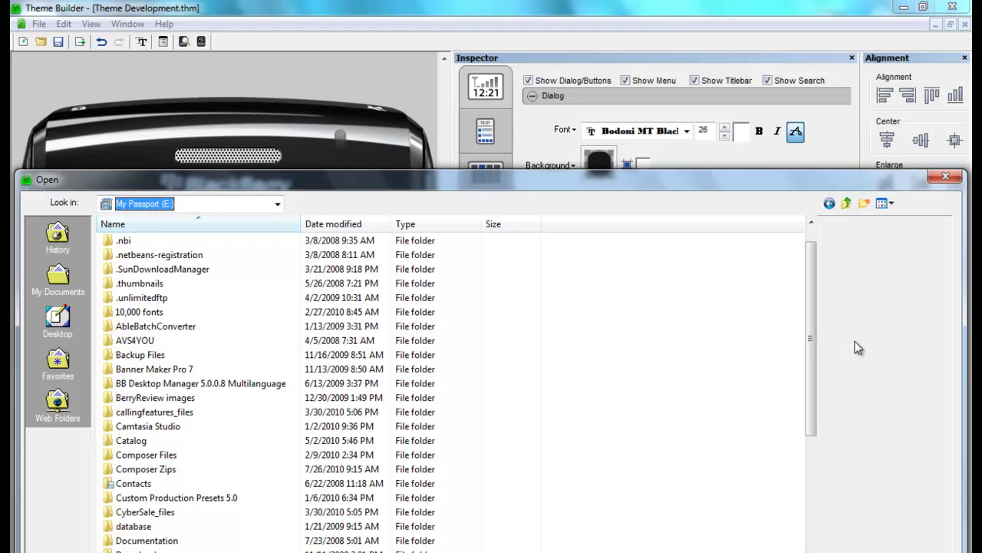
Set the dialog background image to 40x40 Satin.gif from the Dialog folder inside Pictures
{"action": "left_click_drag", "start_coordinate": [815, 317], "coordinate": [814, 453]}
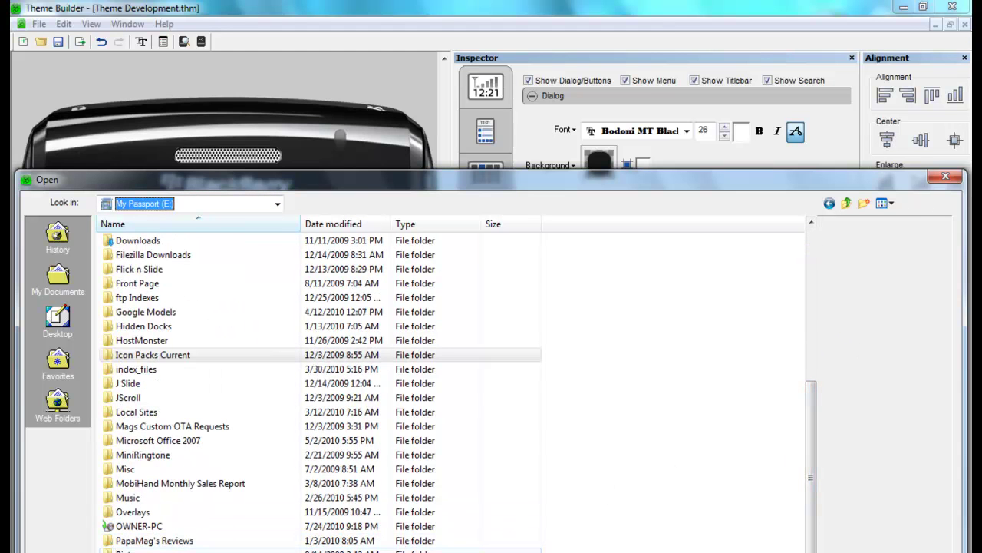
{"action": "double_click", "coordinate": [126, 550]}
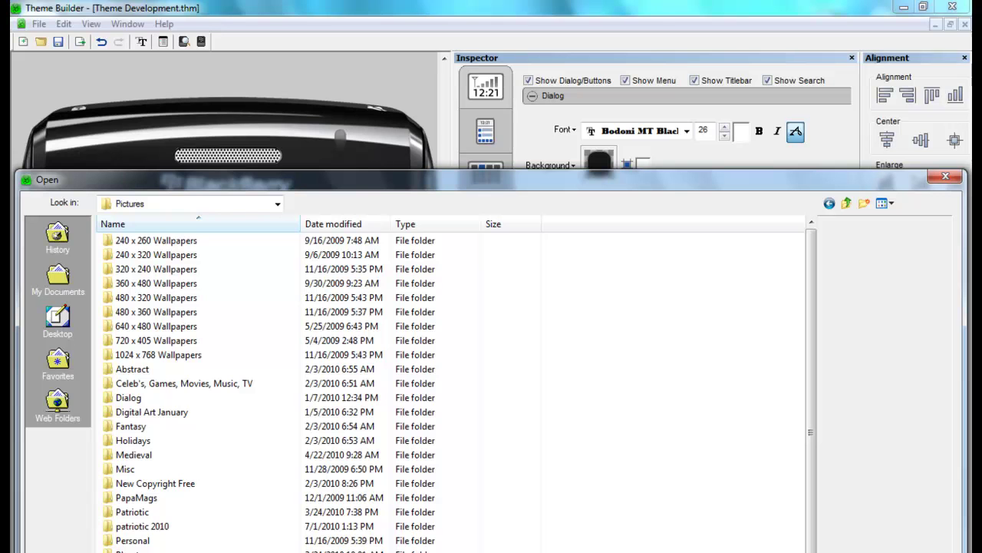
{"action": "double_click", "coordinate": [131, 397]}
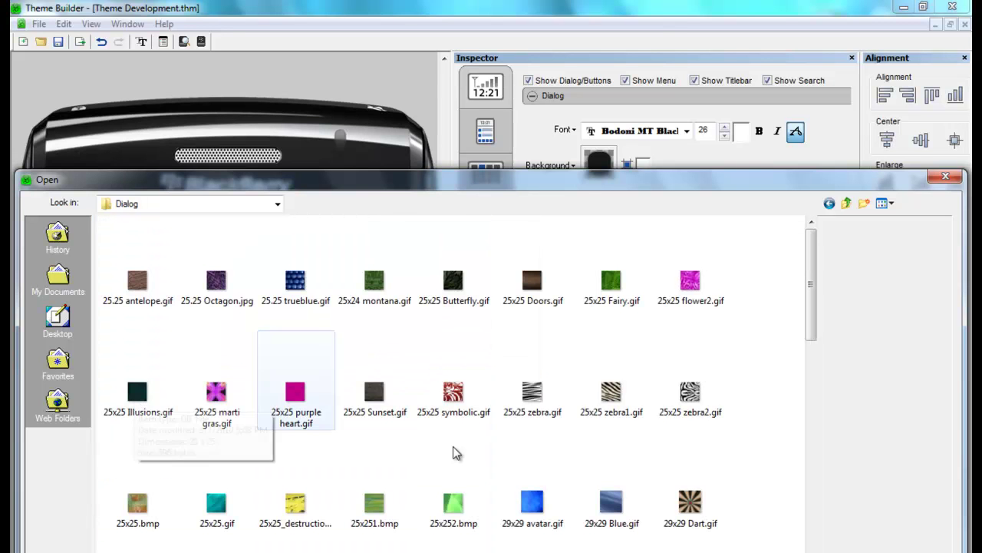
{"action": "left_click_drag", "start_coordinate": [814, 329], "coordinate": [815, 393]}
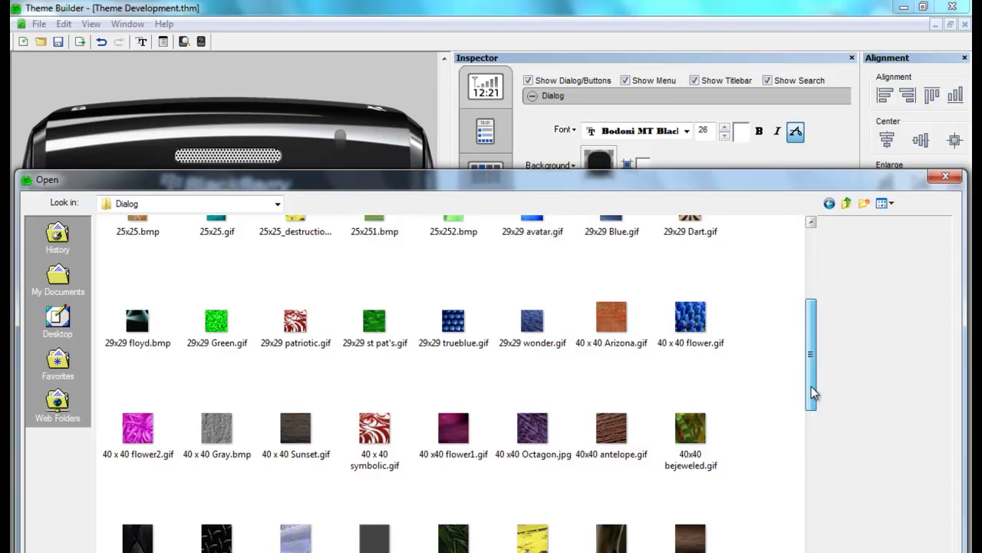
{"action": "left_click_drag", "start_coordinate": [814, 393], "coordinate": [821, 512]}
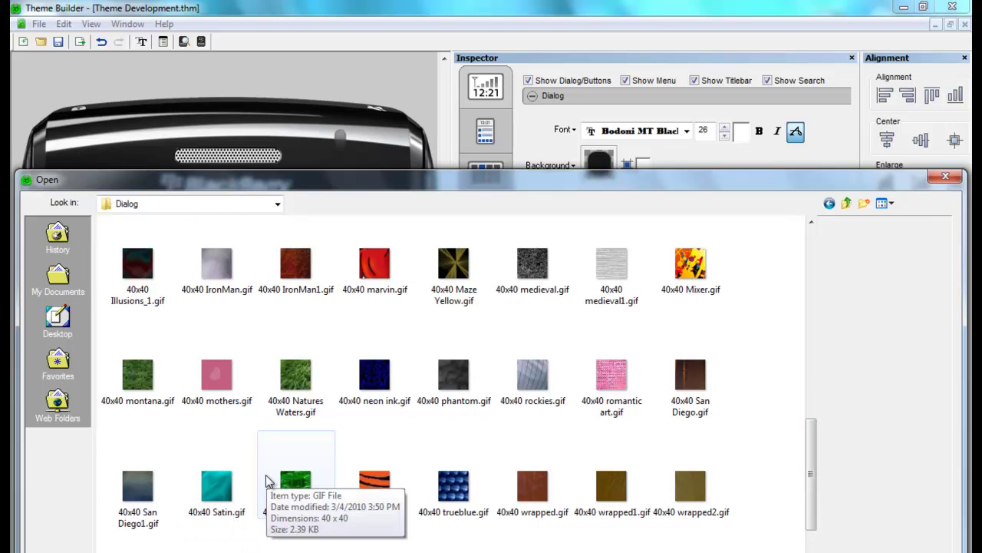
{"action": "double_click", "coordinate": [217, 488]}
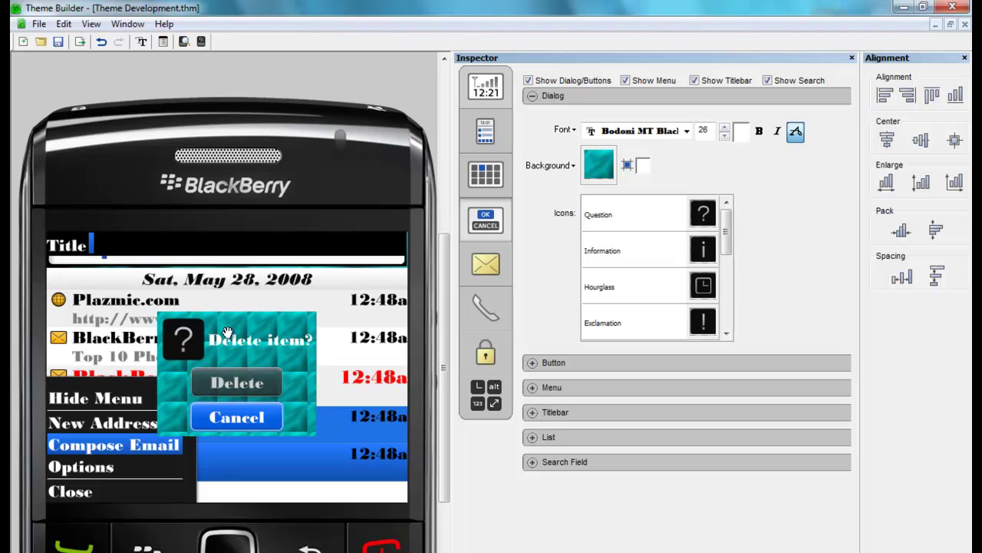
Set the dialog background's tiling guides to Left 19, Right 20, Top 20 and Bottom 19, and apply them
{"action": "left_click", "coordinate": [628, 168]}
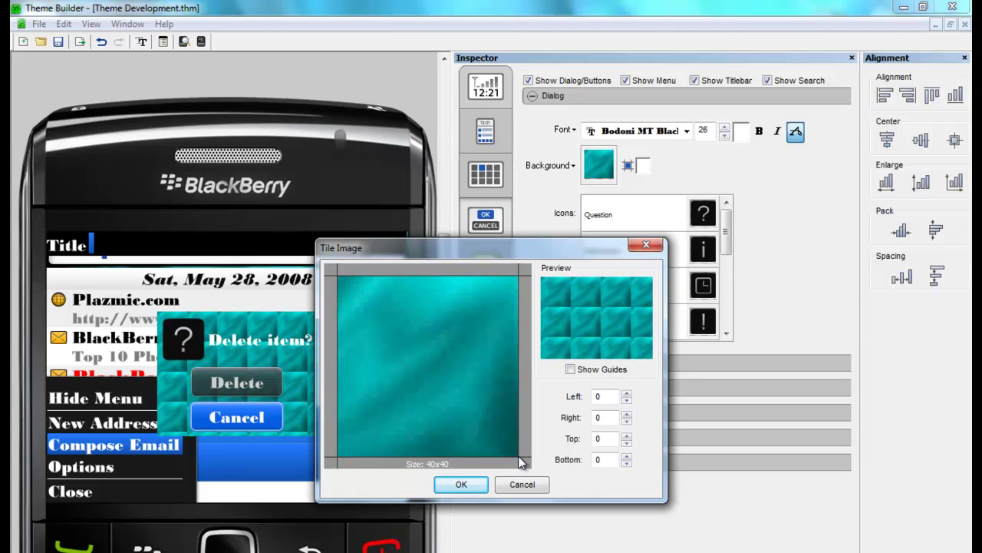
{"action": "left_click_drag", "start_coordinate": [520, 461], "coordinate": [434, 360]}
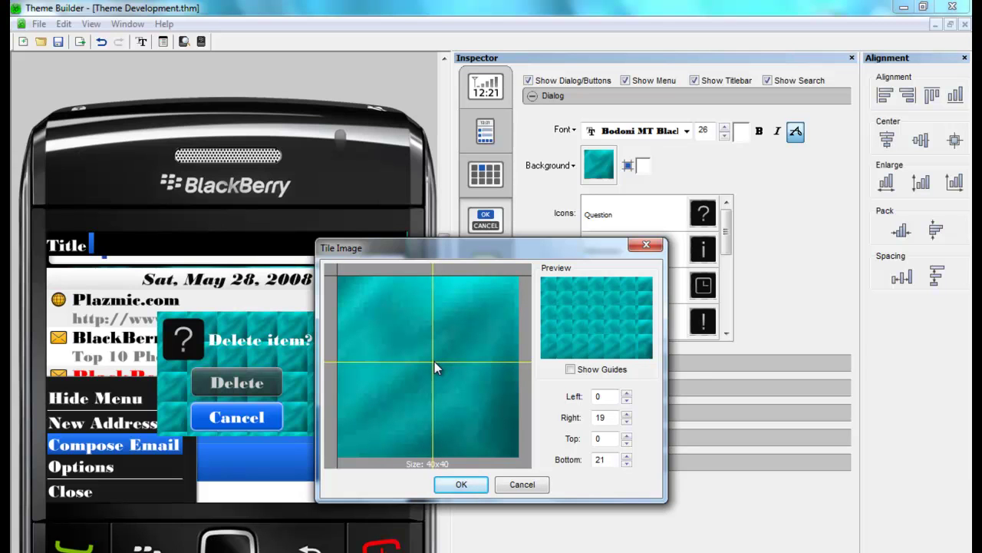
{"action": "left_click_drag", "start_coordinate": [435, 363], "coordinate": [435, 365]}
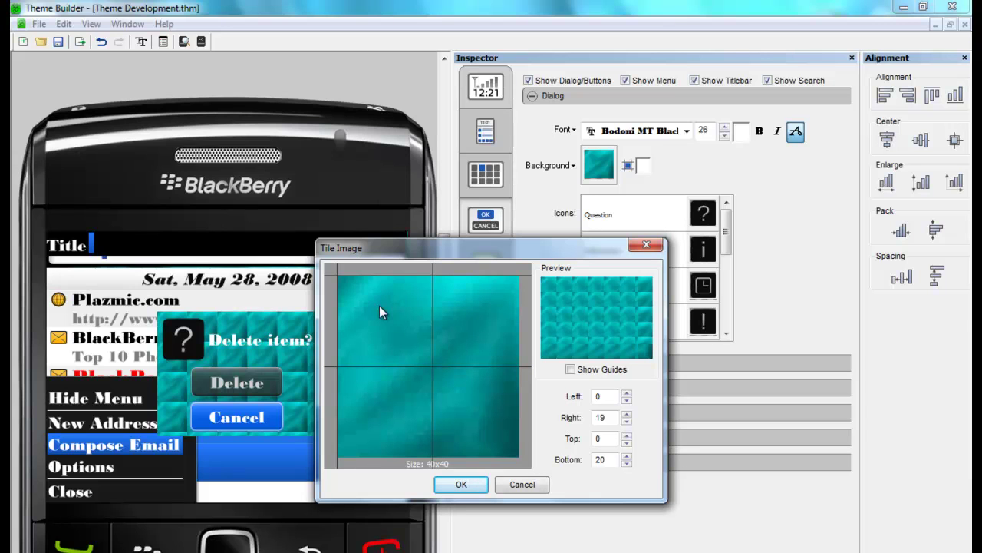
{"action": "left_click_drag", "start_coordinate": [338, 275], "coordinate": [446, 371]}
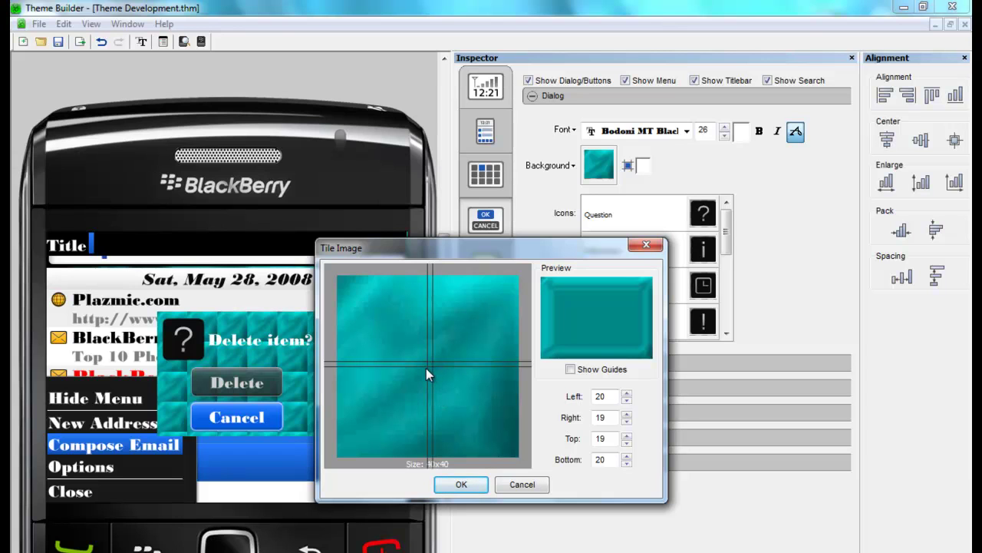
{"action": "left_click_drag", "start_coordinate": [427, 367], "coordinate": [431, 364]}
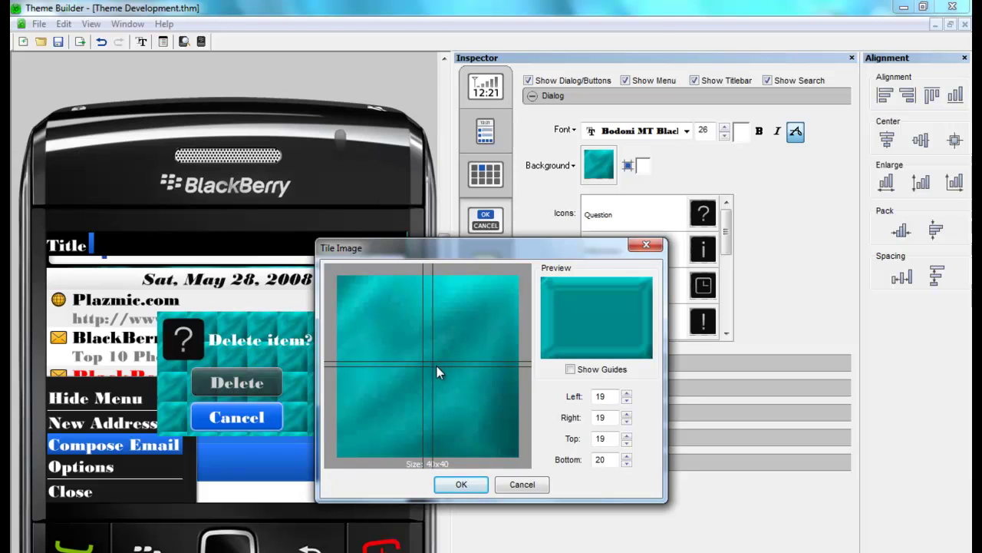
{"action": "left_click_drag", "start_coordinate": [437, 367], "coordinate": [439, 366]}
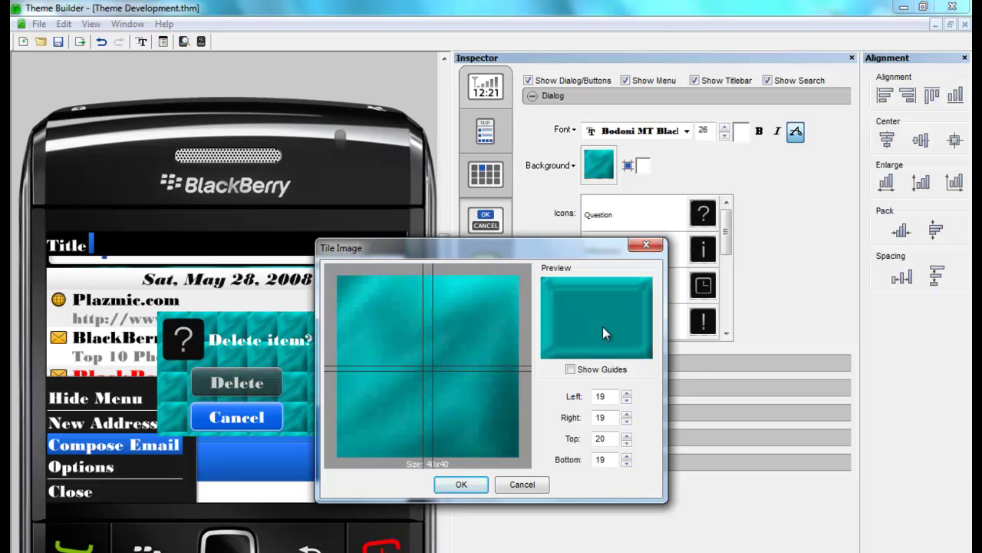
{"action": "left_click_drag", "start_coordinate": [433, 395], "coordinate": [429, 395]}
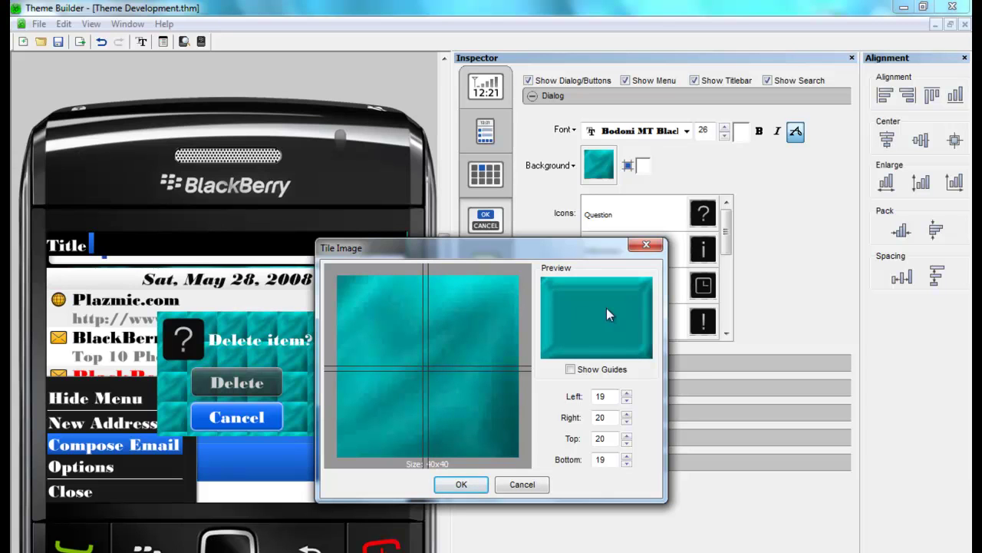
{"action": "left_click", "coordinate": [459, 485]}
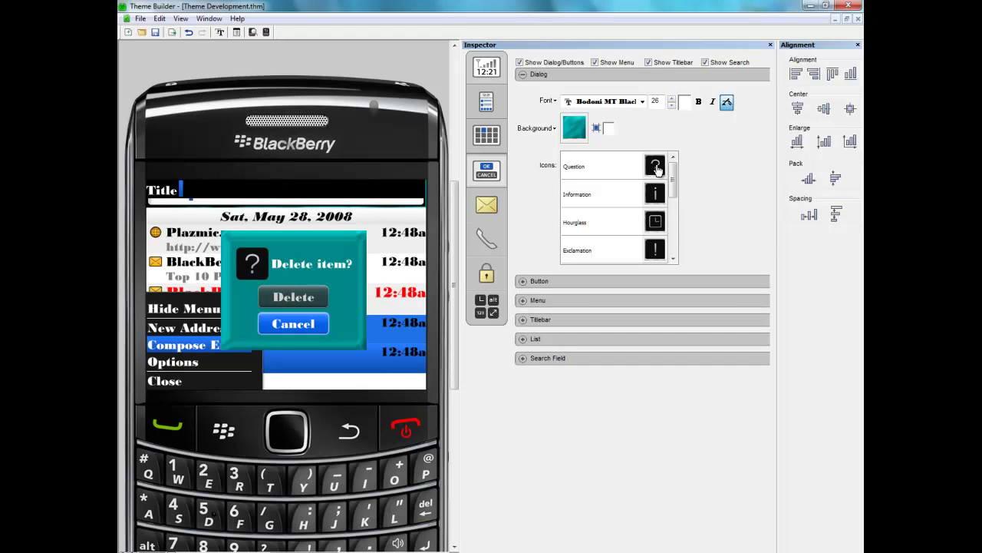
Start replacing the Question icon and browse My Passport (E:) to Icon Packs Current, Precision 480 x 320 Icons Packs, Precision 5.0 Aqua 480 x 320
{"action": "left_click", "coordinate": [657, 169]}
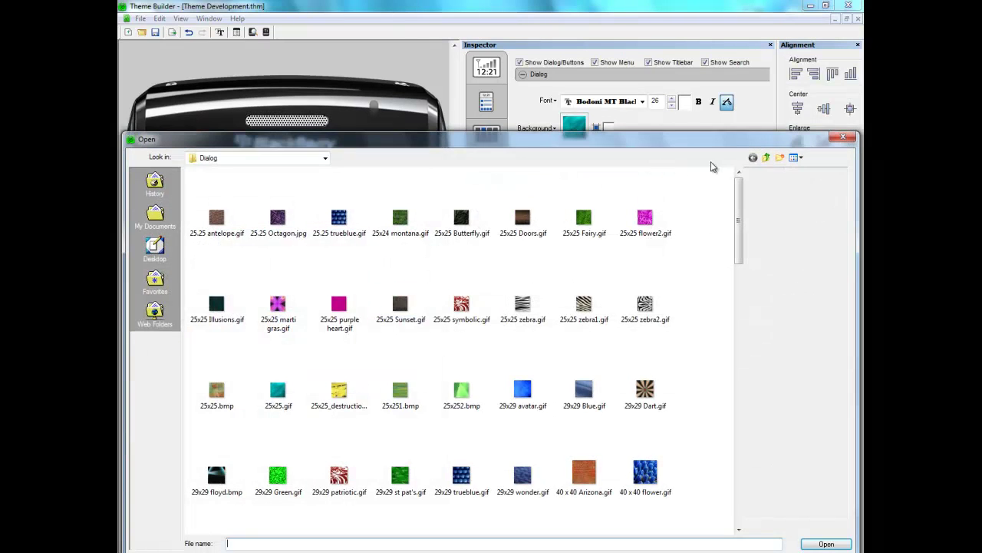
{"action": "left_click", "coordinate": [324, 157]}
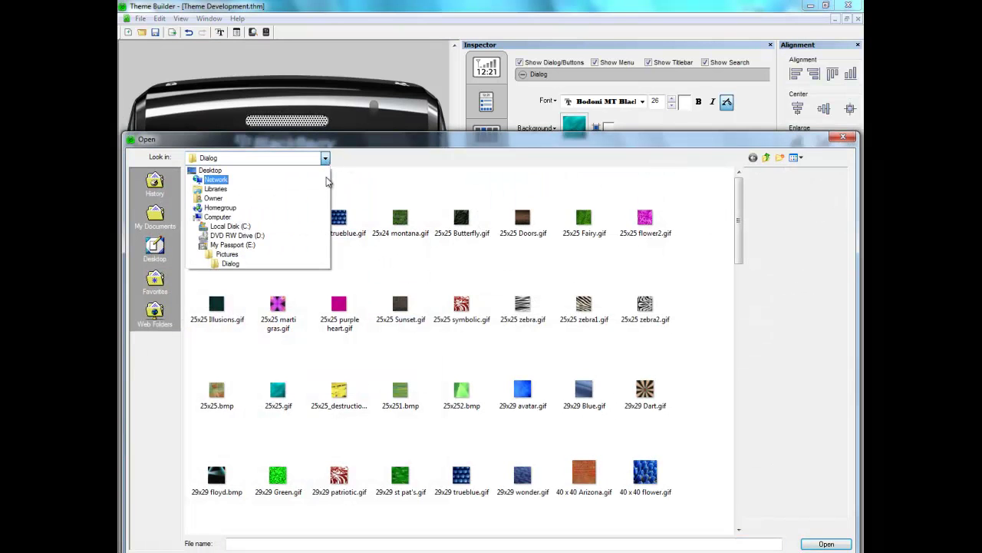
{"action": "left_click", "coordinate": [291, 245]}
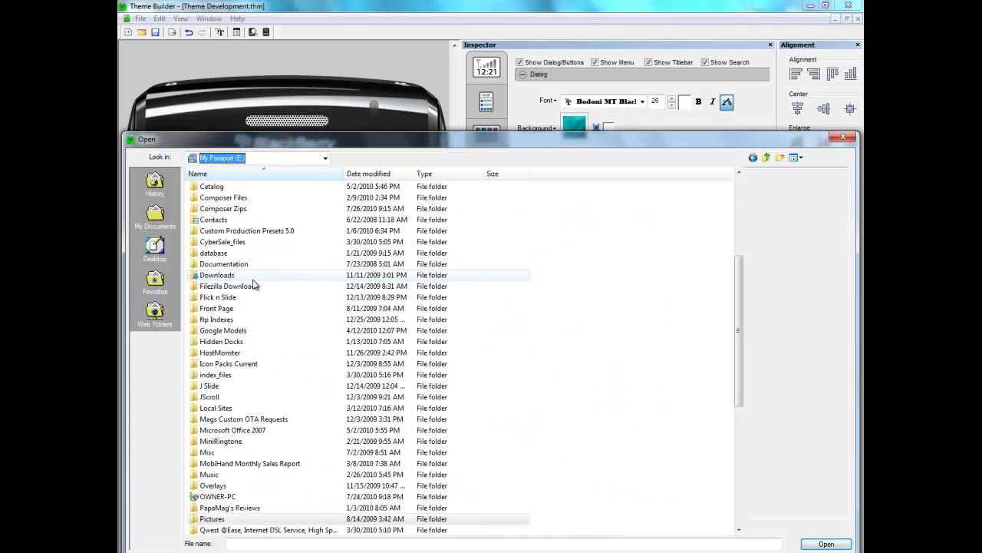
{"action": "double_click", "coordinate": [248, 365]}
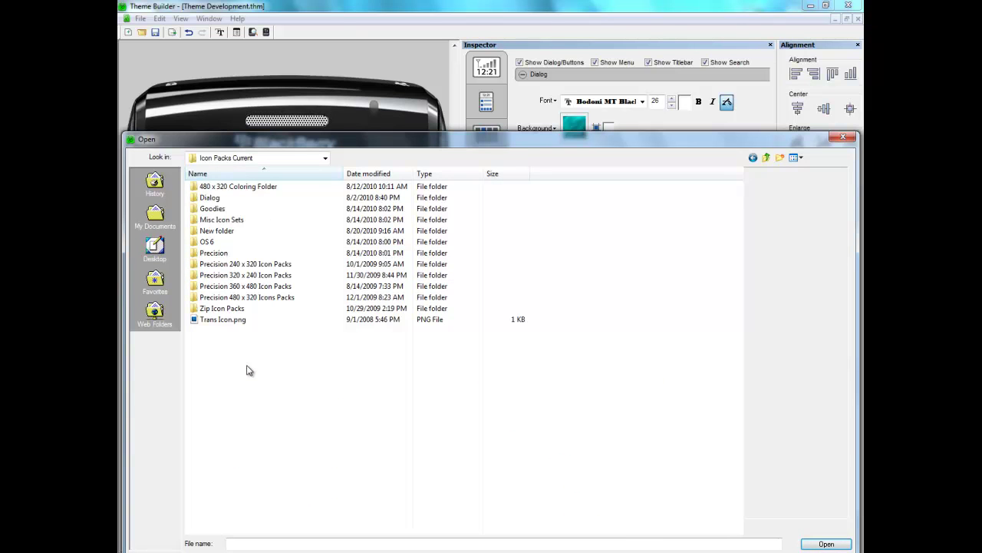
{"action": "double_click", "coordinate": [256, 303]}
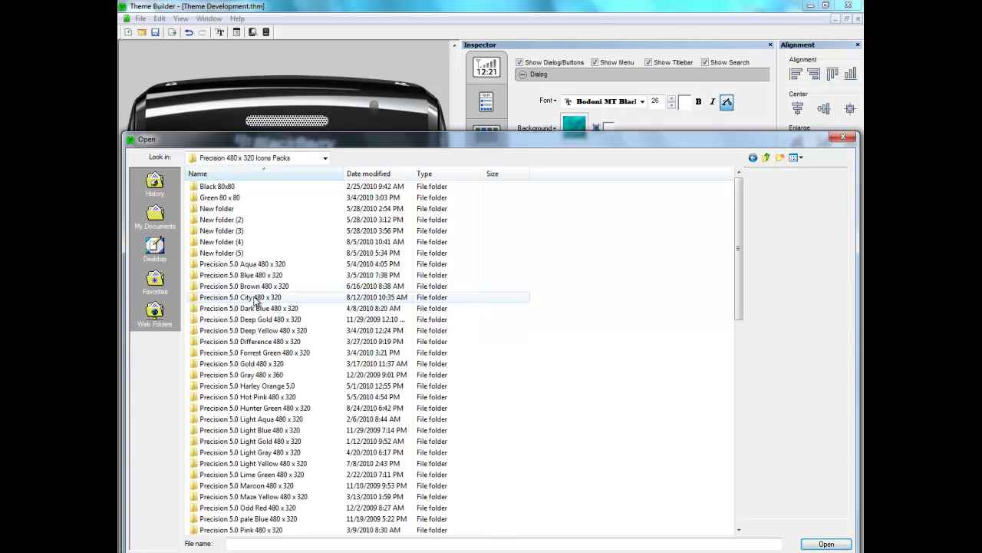
{"action": "double_click", "coordinate": [258, 267]}
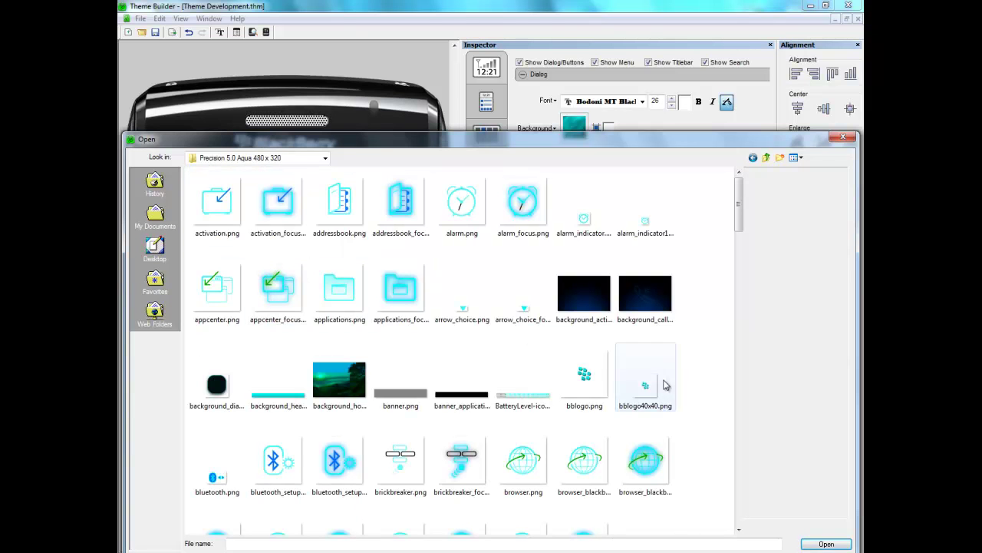
Set the Question dialog icon to the aqua question mark image from the Precision 5.0 Aqua 480 x 320 folder
{"action": "scroll", "coordinate": [743, 421], "scroll_direction": "down", "scroll_amount": 2}
{"action": "scroll", "coordinate": [743, 420], "scroll_direction": "down", "scroll_amount": 3}
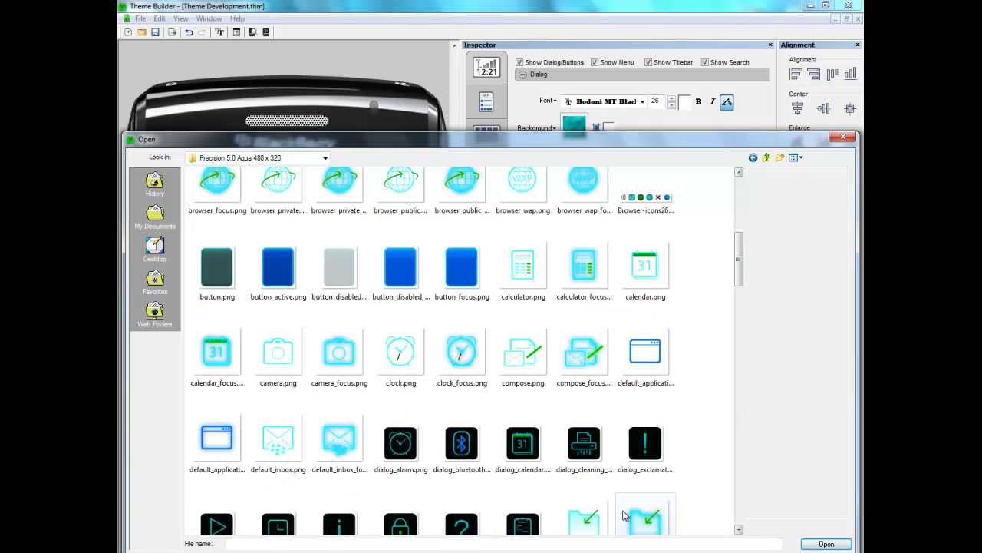
{"action": "double_click", "coordinate": [457, 522]}
Replace the Information dialog icon with the aqua "i" image from the Precision 5.0 Aqua 480 x 320 folder
{"action": "left_click", "coordinate": [656, 197]}
{"action": "left_click", "coordinate": [656, 195]}
{"action": "scroll", "coordinate": [739, 479], "scroll_direction": "down", "scroll_amount": 4}
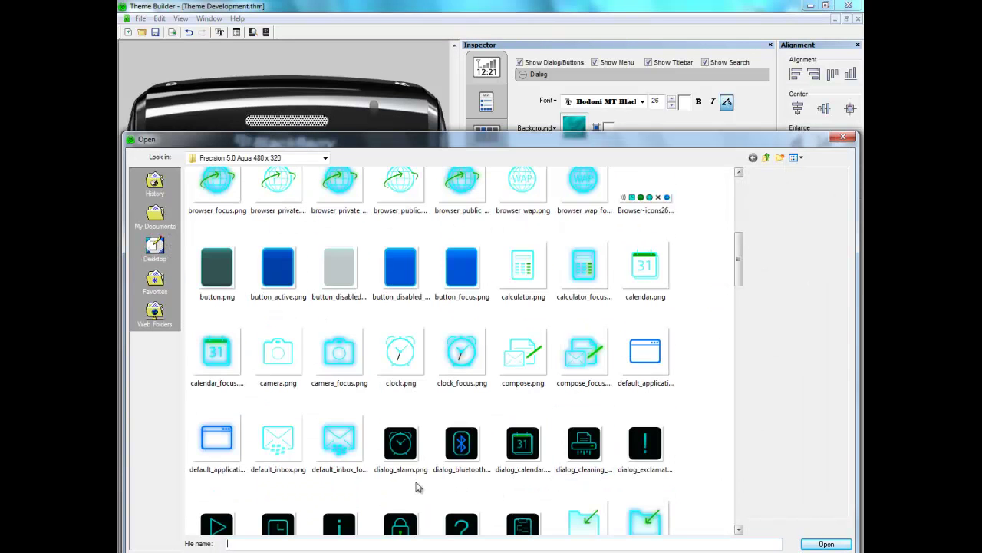
{"action": "double_click", "coordinate": [339, 525]}
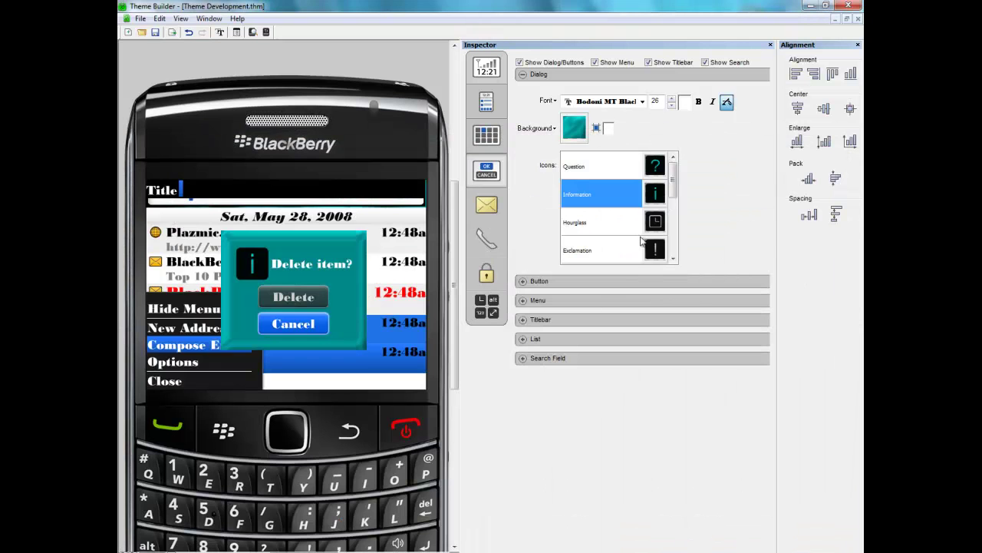
Replace the Hourglass dialog icon with the black-backed aqua square clock image from the Precision 5.0 Aqua folder
{"action": "left_click", "coordinate": [652, 249]}
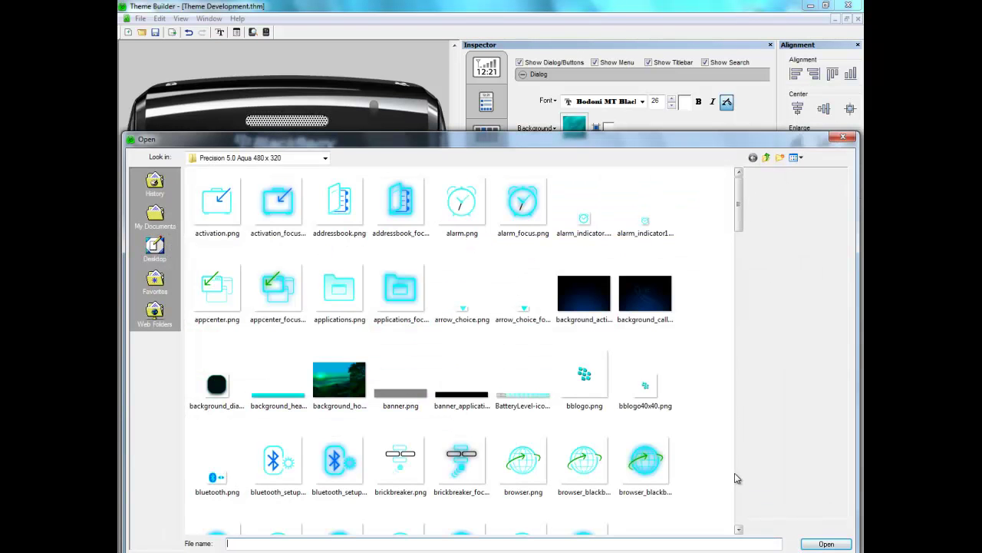
{"action": "scroll", "coordinate": [736, 478], "scroll_direction": "down", "scroll_amount": 4}
{"action": "left_click", "coordinate": [281, 523]}
{"action": "double_click", "coordinate": [281, 523]}
Replace the Exclamation dialog icon with the aqua dialog exclamation mark image from the same icon pack
{"action": "left_click", "coordinate": [656, 250]}
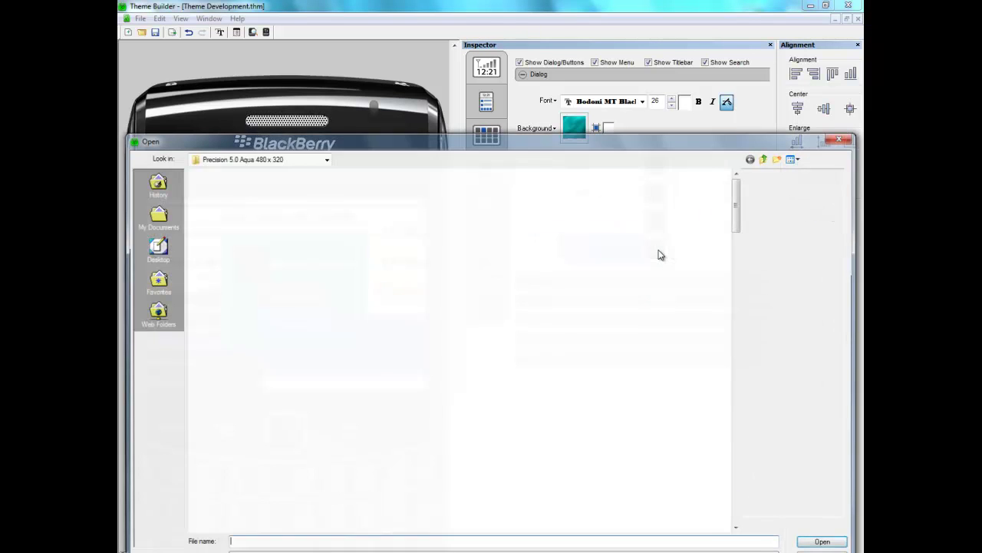
{"action": "scroll", "coordinate": [741, 503], "scroll_direction": "down", "scroll_amount": 5}
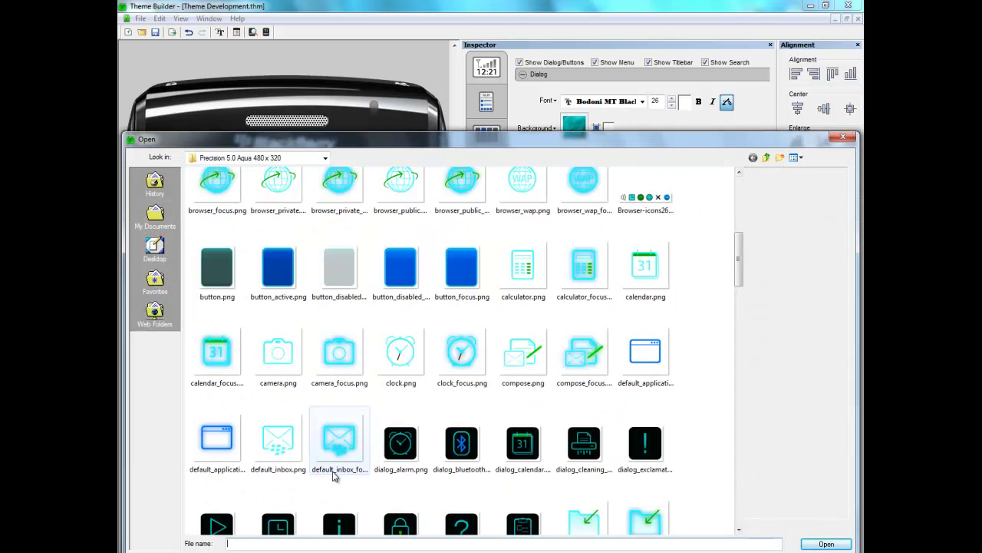
{"action": "left_click", "coordinate": [643, 446]}
{"action": "double_click", "coordinate": [643, 446]}
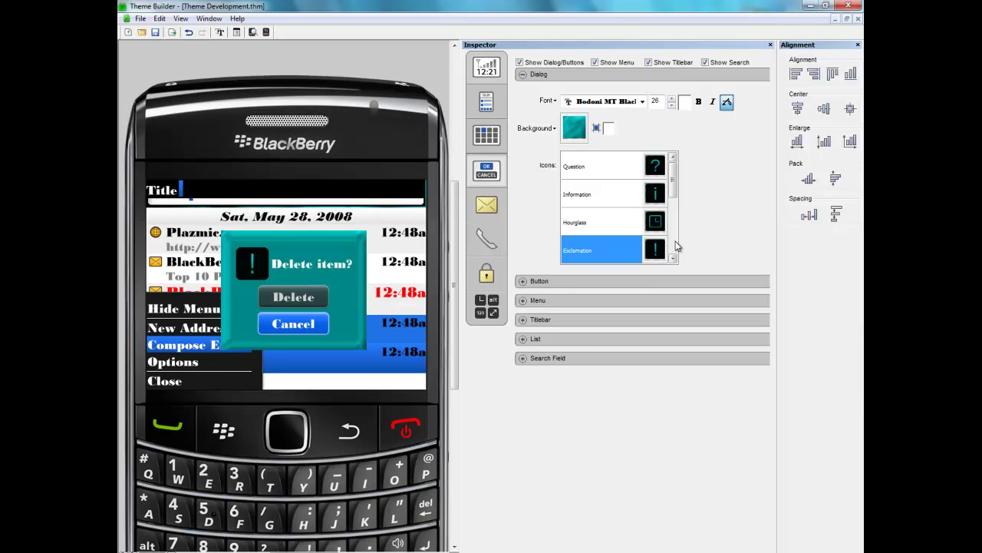
Replace the Alarm dialog icon with dialog_alarm.png from the Precision 5.0 Aqua 480 x 320 folder
{"action": "scroll", "coordinate": [675, 244], "scroll_direction": "down", "scroll_amount": 3}
{"action": "left_click", "coordinate": [657, 204]}
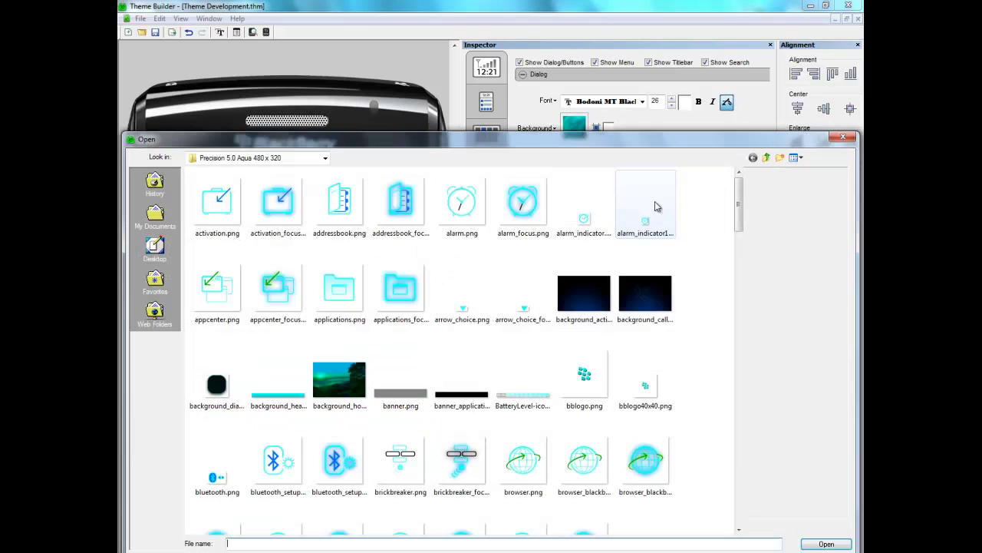
{"action": "scroll", "coordinate": [738, 473], "scroll_direction": "down", "scroll_amount": 4}
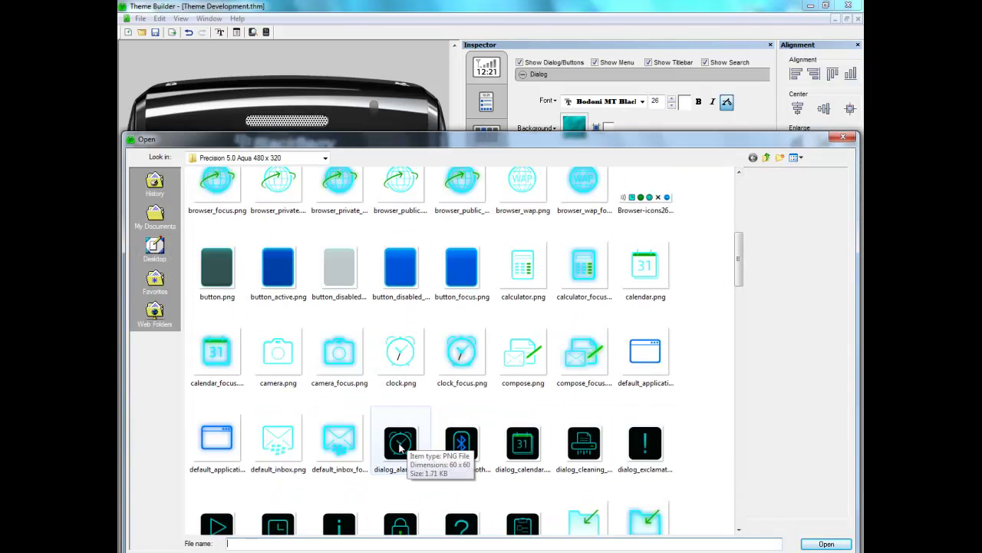
{"action": "double_click", "coordinate": [399, 445]}
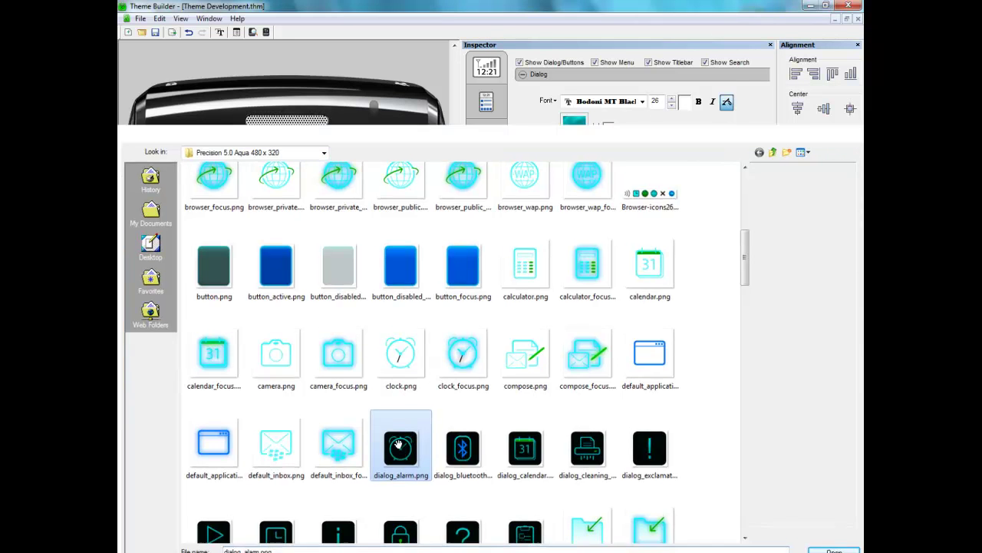
Replace the Calendar Reminder dialog icon with the black-backed dialog calendar image from the Precision 5.0 Aqua folder
{"action": "left_click", "coordinate": [655, 223]}
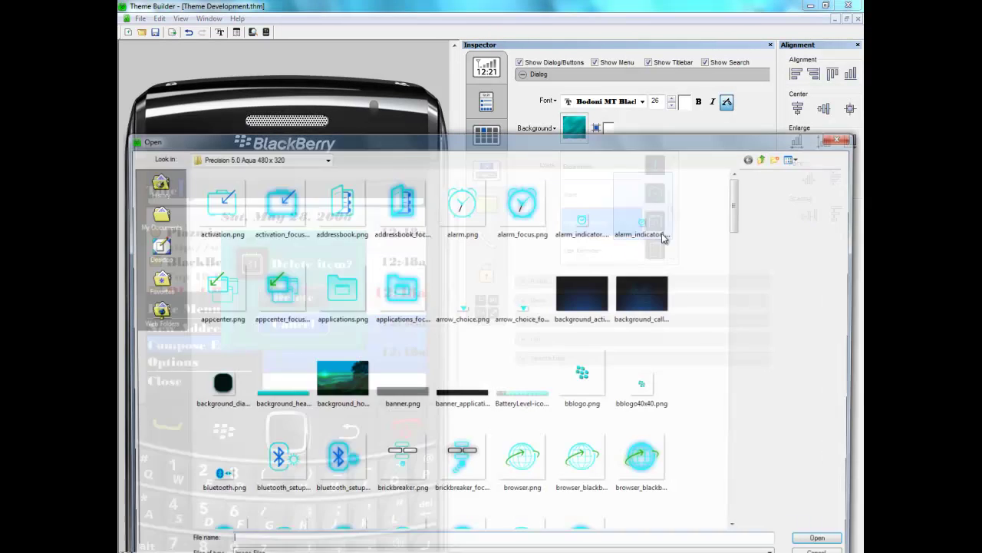
{"action": "scroll", "coordinate": [739, 467], "scroll_direction": "down", "scroll_amount": 4}
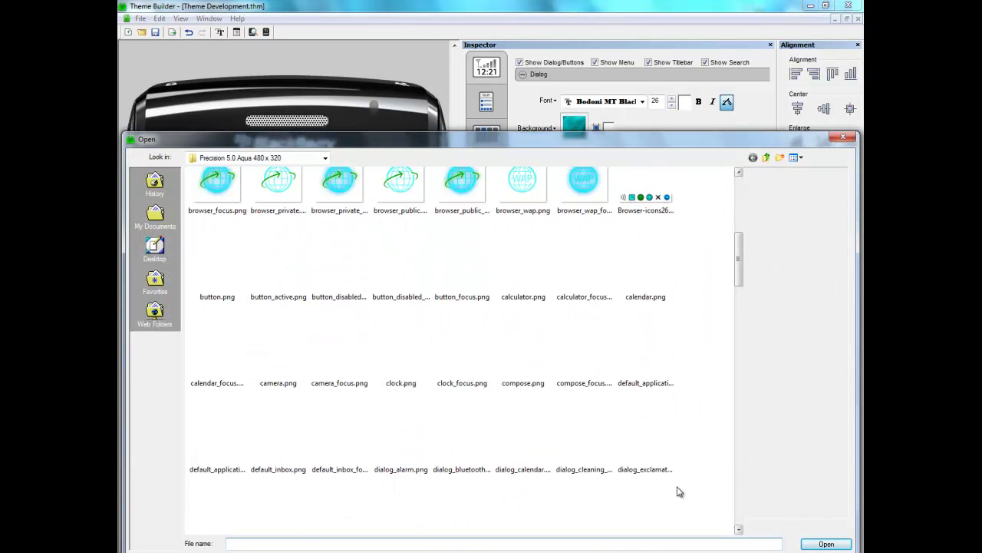
{"action": "double_click", "coordinate": [534, 459]}
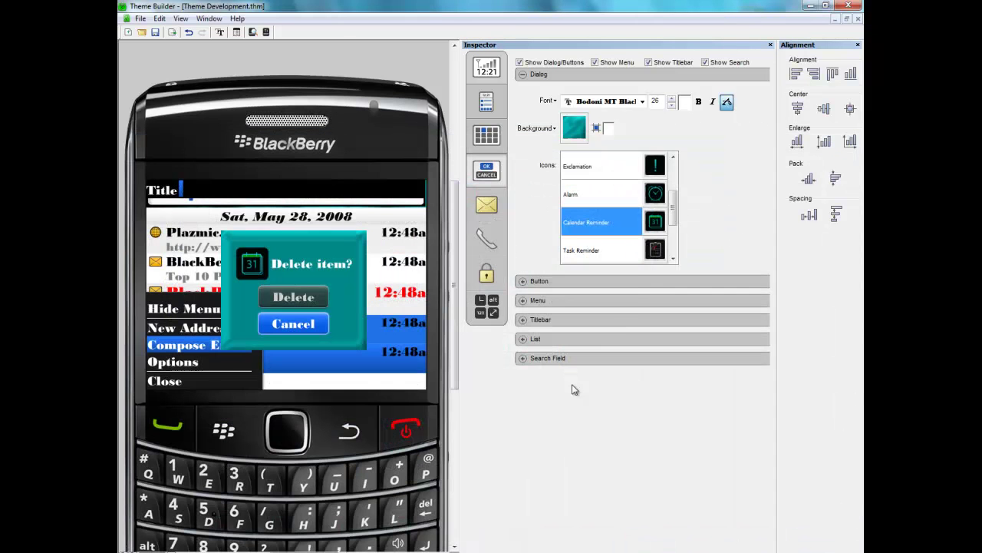
Replace the Task Reminder dialog icon with the aqua clipboard image from the Precision 5.0 Aqua folder
{"action": "left_click", "coordinate": [655, 249]}
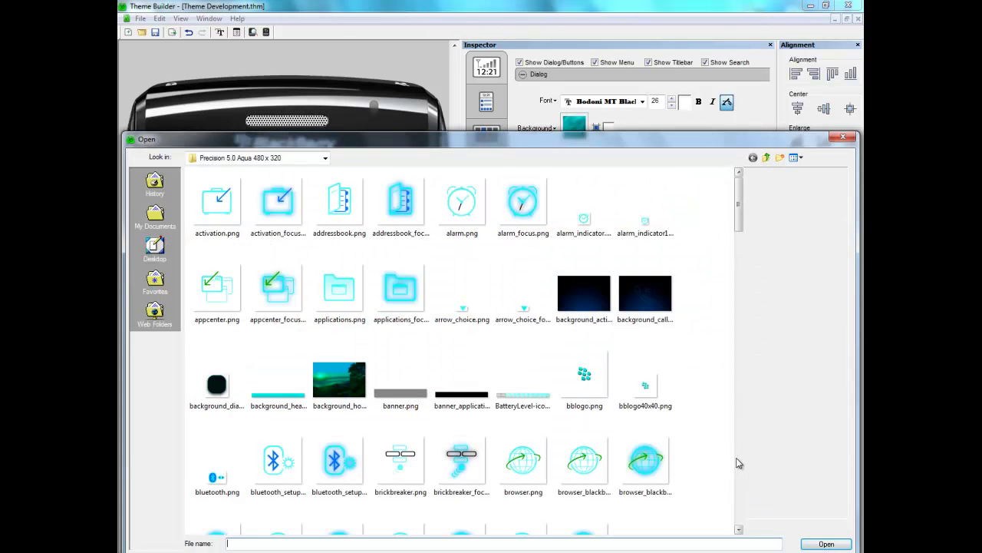
{"action": "scroll", "coordinate": [736, 461], "scroll_direction": "down", "scroll_amount": 4}
{"action": "double_click", "coordinate": [521, 527]}
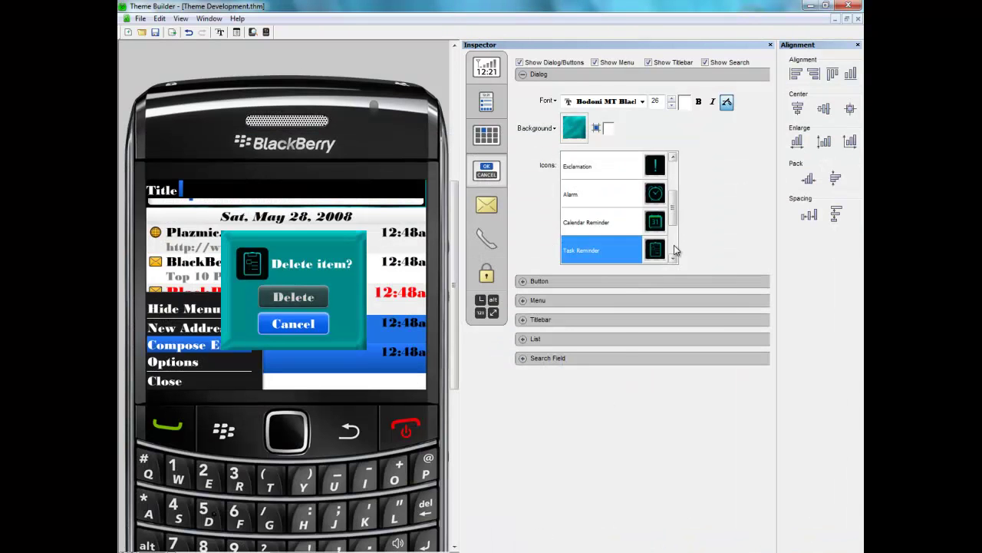
Replace the Lock Screen dialog icon with dialog_lock.png from the Precision 5.0 Aqua 480 x 320 folder
{"action": "scroll", "coordinate": [675, 250], "scroll_direction": "down", "scroll_amount": 3}
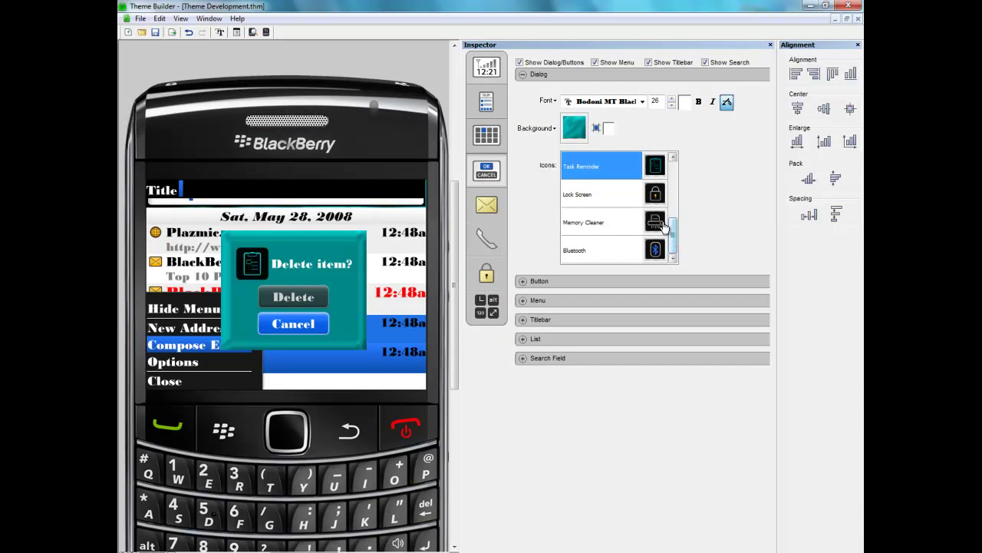
{"action": "double_click", "coordinate": [654, 197]}
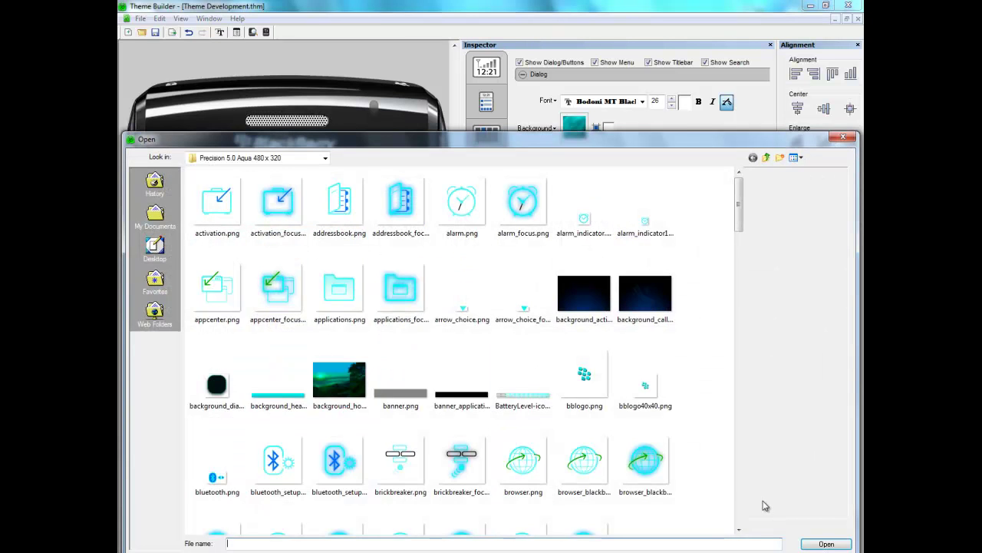
{"action": "left_click", "coordinate": [739, 483]}
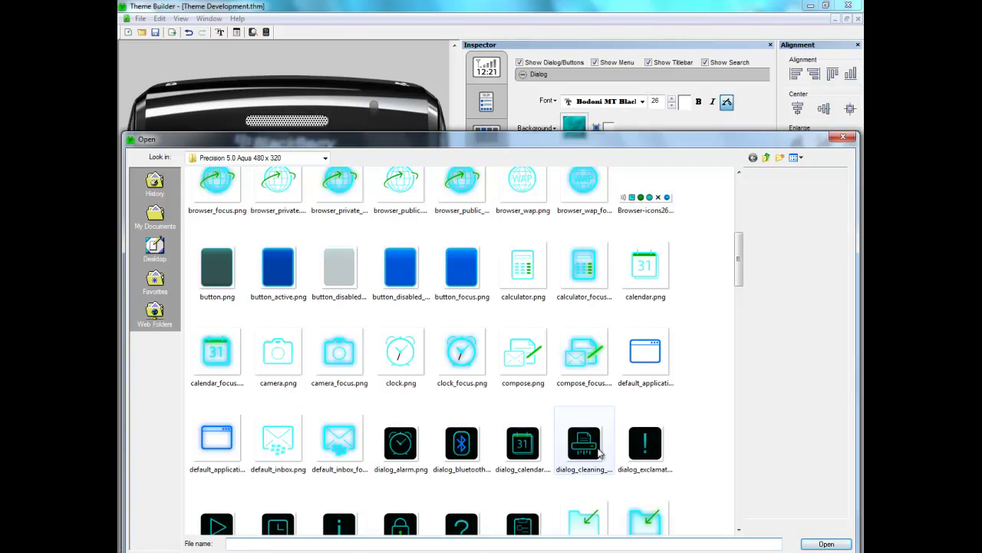
{"action": "double_click", "coordinate": [401, 524]}
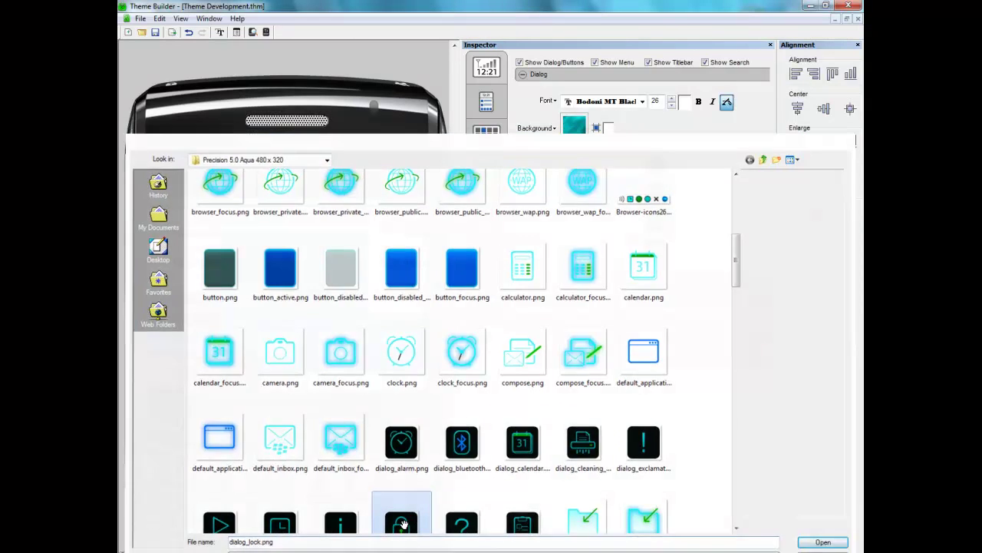
Assign the aqua clipboard image to the Memory Cleaner icon, and leave the Bluetooth image selection without choosing a file
{"action": "left_click", "coordinate": [655, 222]}
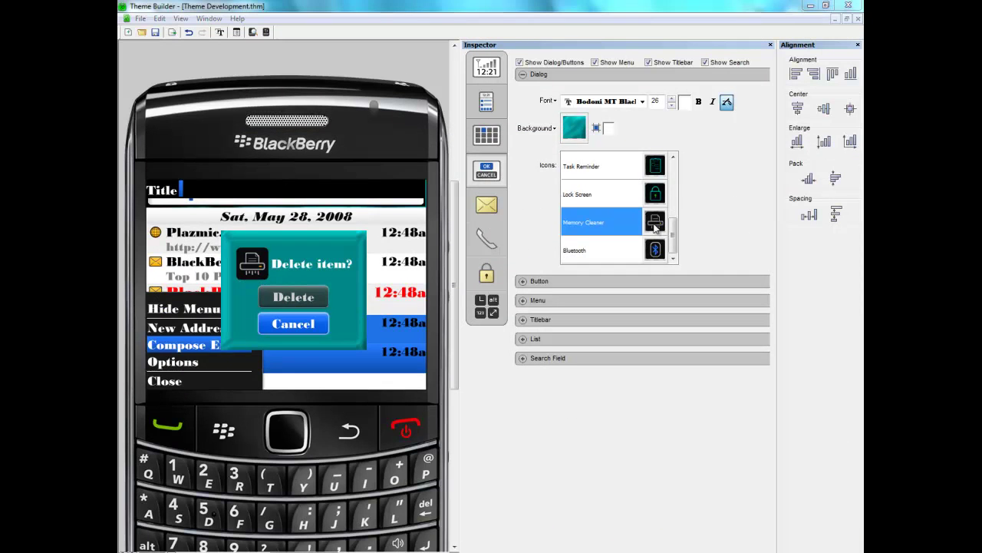
{"action": "scroll", "coordinate": [741, 465], "scroll_direction": "down", "scroll_amount": 5}
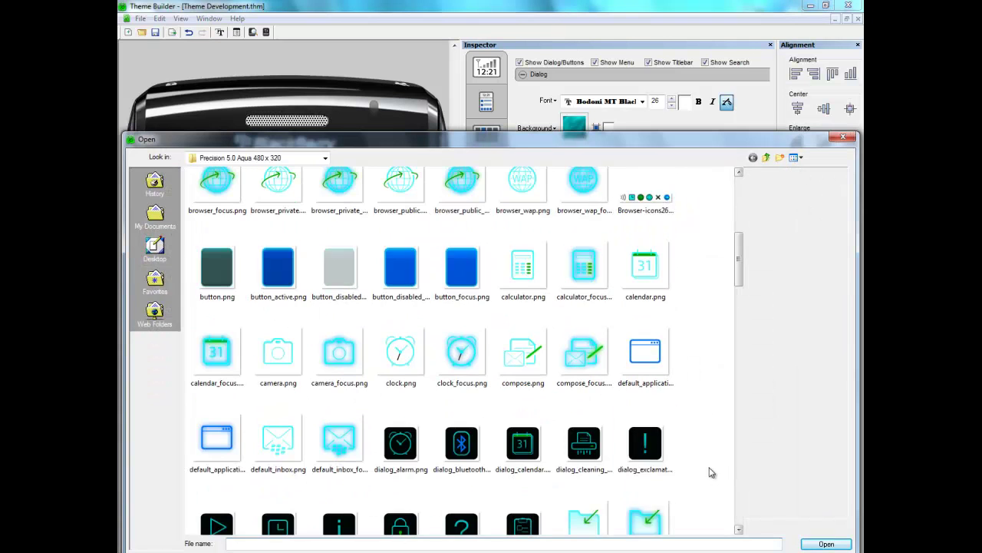
{"action": "left_click", "coordinate": [519, 527]}
{"action": "double_click", "coordinate": [520, 527]}
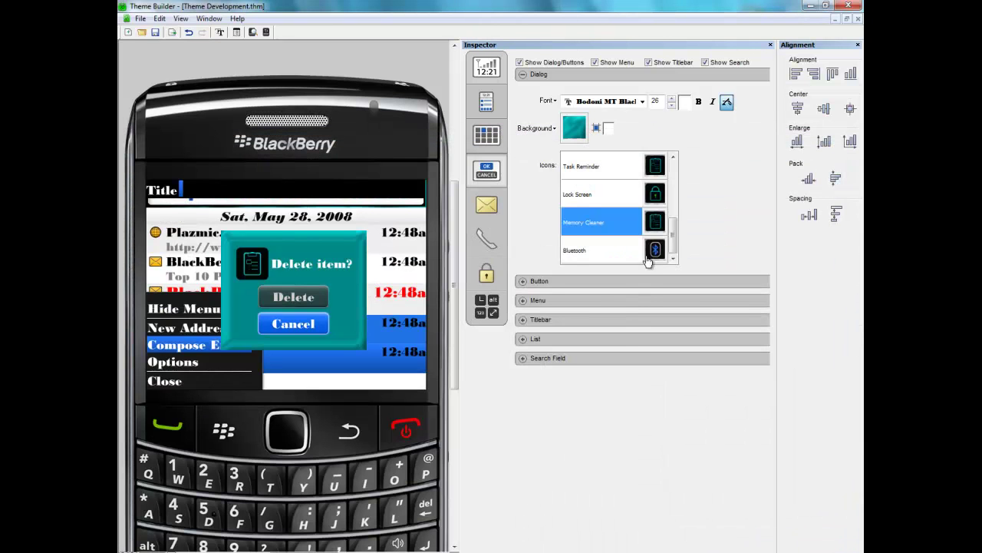
{"action": "left_click", "coordinate": [654, 249]}
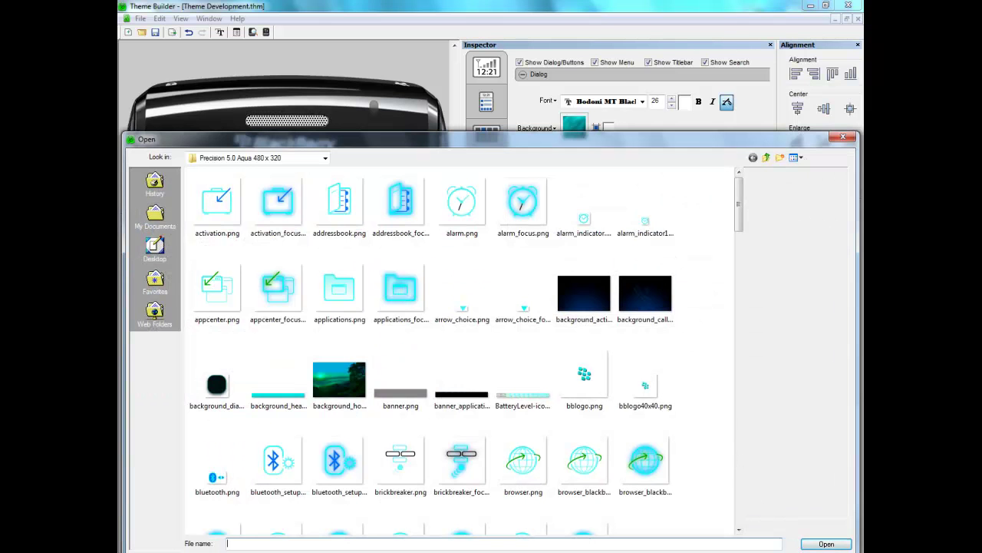
{"action": "key", "text": "Escape"}
Set the Memory Cleaner dialog icon to the aqua dialog cleaning (shredder) image from the Precision 5.0 Aqua folder
{"action": "left_click", "coordinate": [654, 221]}
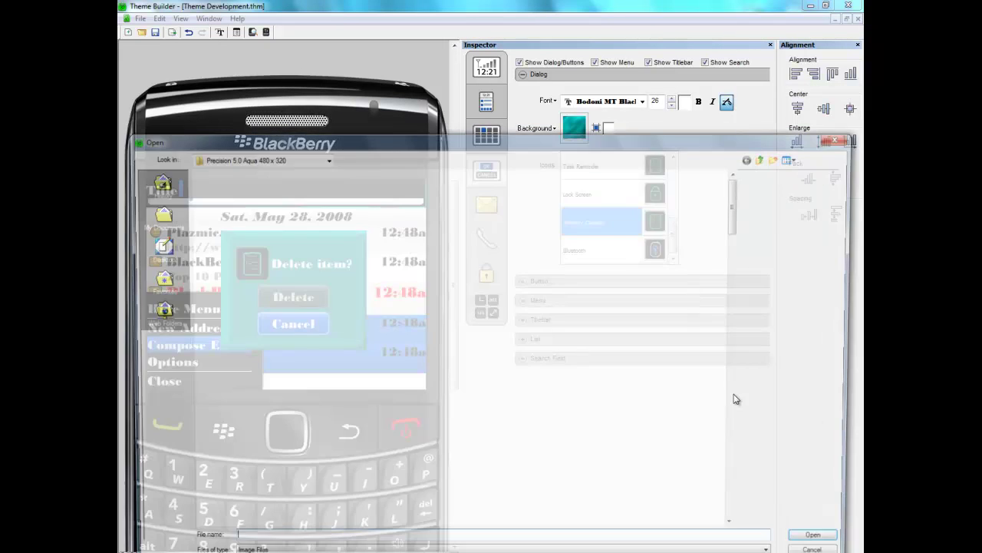
{"action": "scroll", "coordinate": [747, 479], "scroll_direction": "down", "scroll_amount": 5}
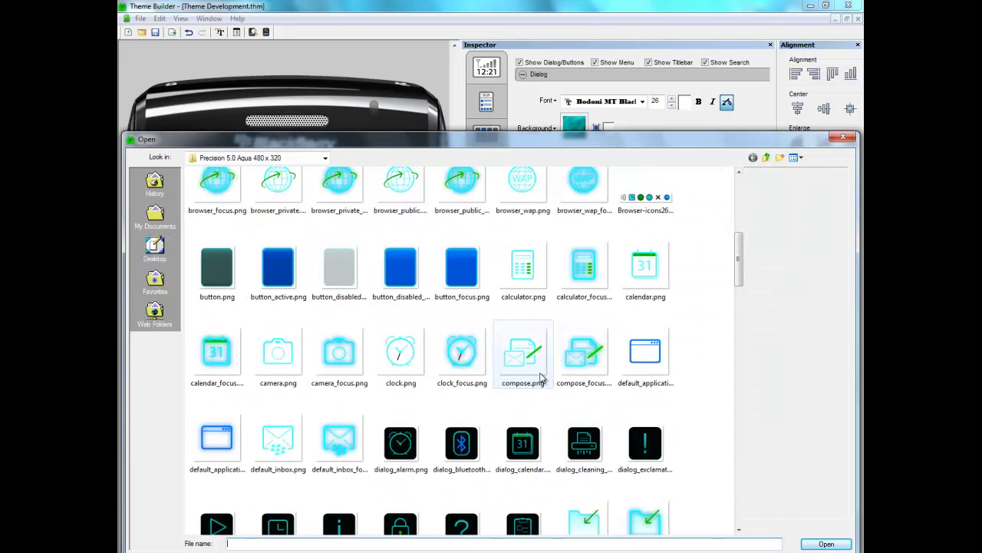
{"action": "double_click", "coordinate": [583, 442]}
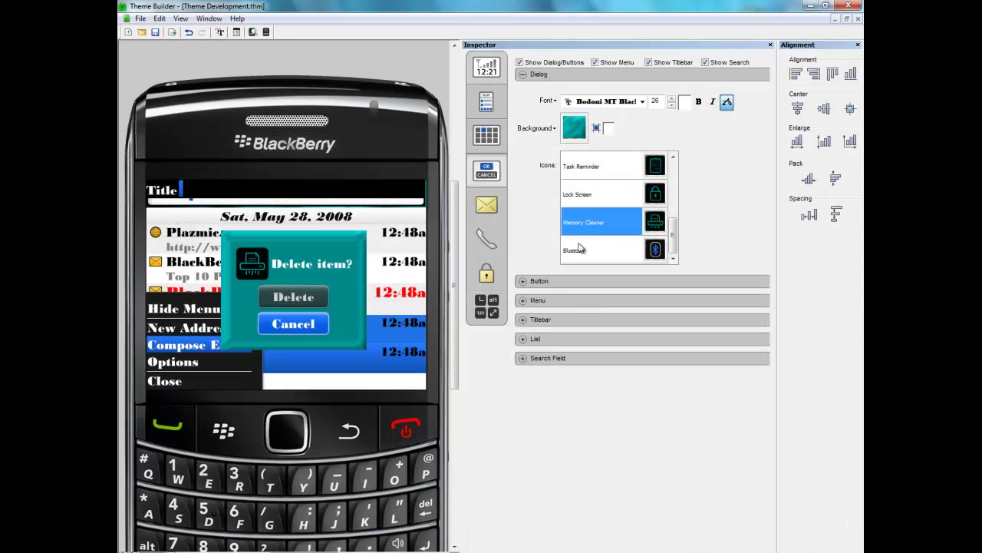
Replace the Bluetooth dialog icon with the black-backed dialog Bluetooth image from the Precision 5.0 Aqua folder
{"action": "left_click", "coordinate": [656, 251]}
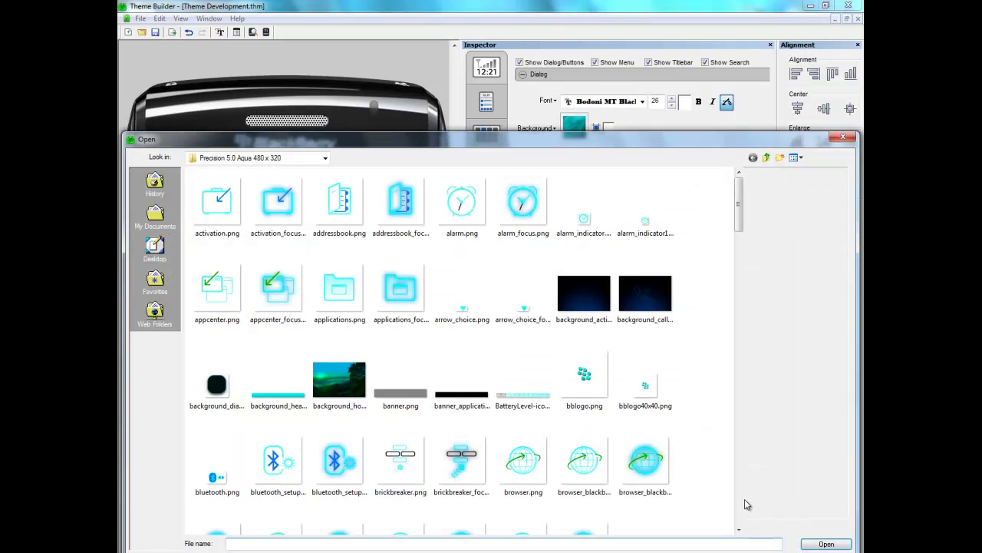
{"action": "scroll", "coordinate": [733, 508], "scroll_direction": "down", "scroll_amount": 5}
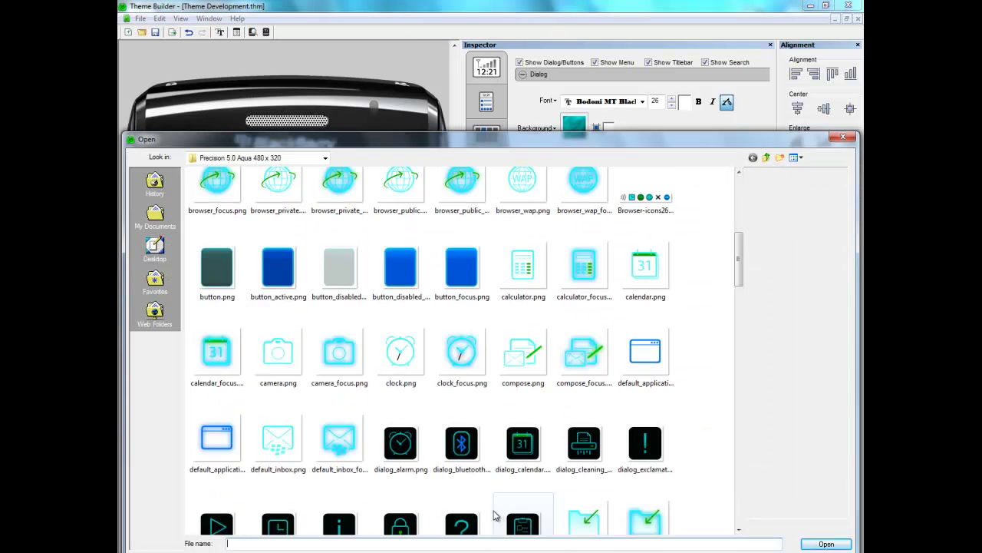
{"action": "double_click", "coordinate": [462, 443]}
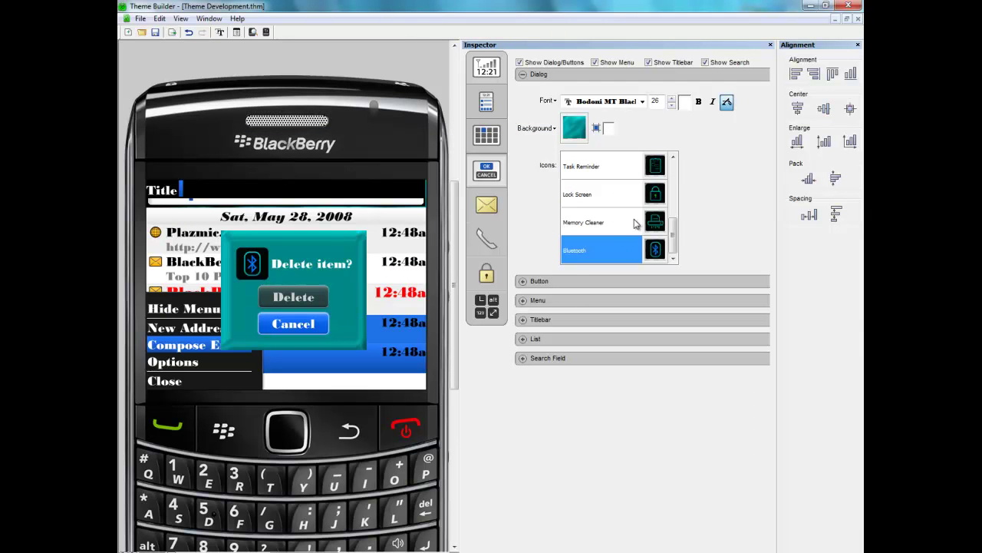
Preview the dialog with the Question icon, keeping its image, and switch from the Dialog settings to the Button settings
{"action": "left_click_drag", "start_coordinate": [673, 230], "coordinate": [673, 163]}
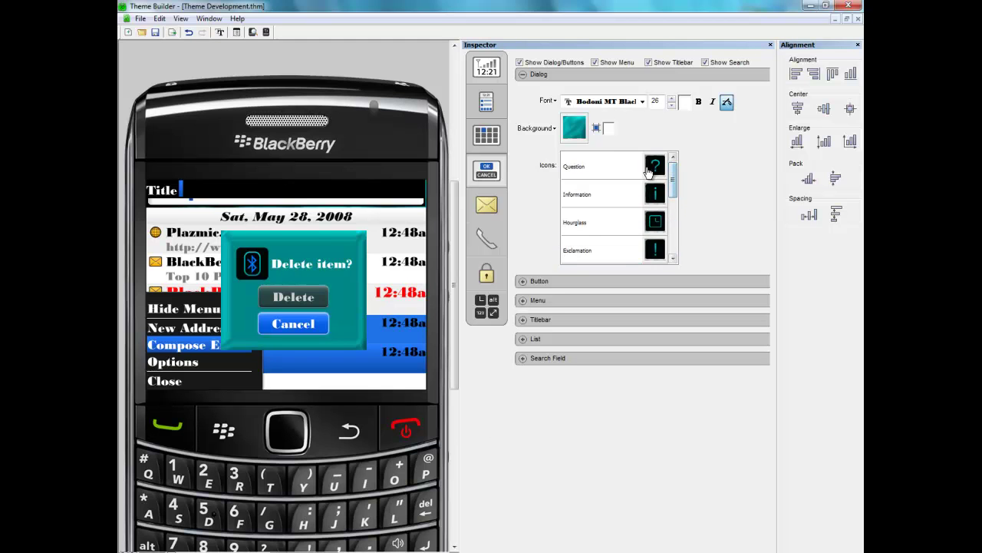
{"action": "left_click", "coordinate": [649, 171]}
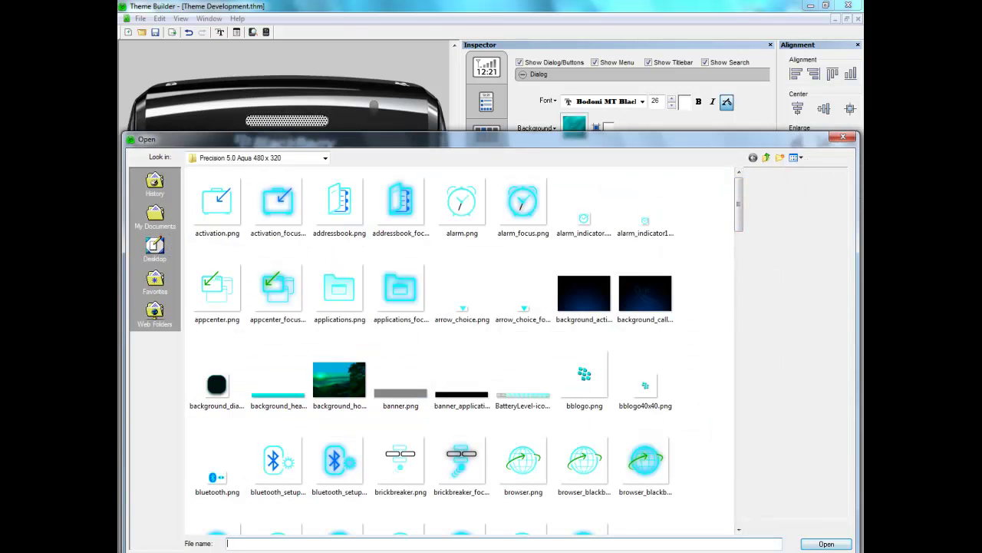
{"action": "key", "text": "Escape"}
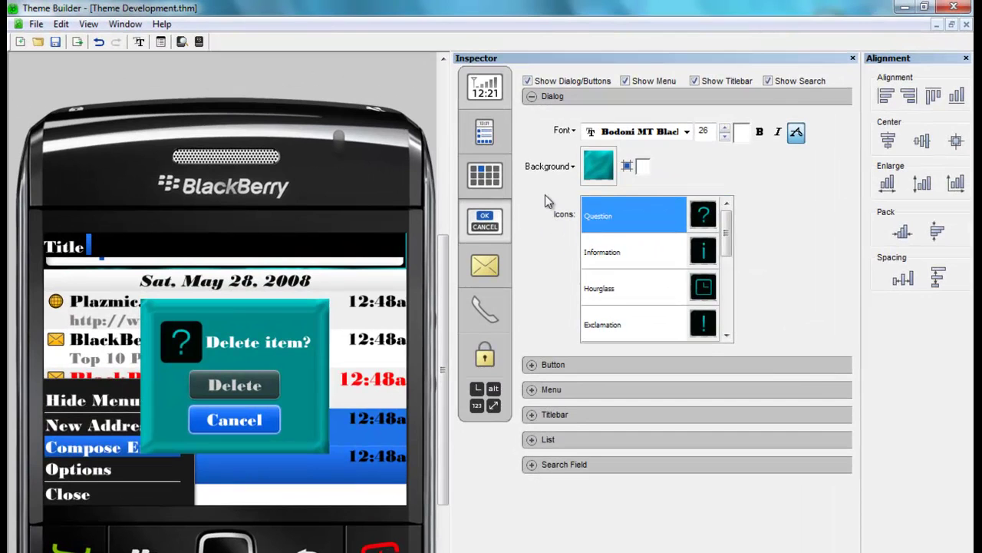
{"action": "left_click", "coordinate": [531, 97]}
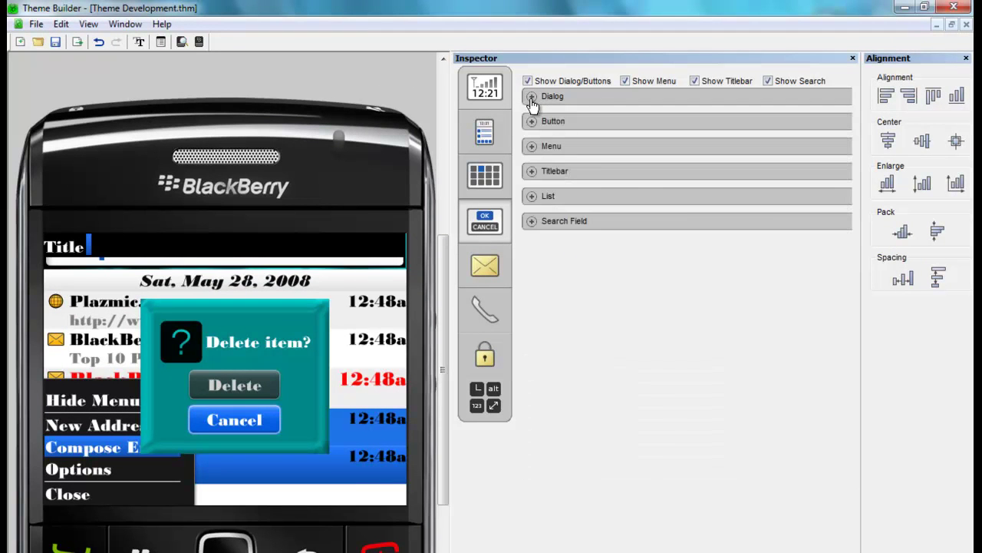
{"action": "left_click", "coordinate": [531, 121]}
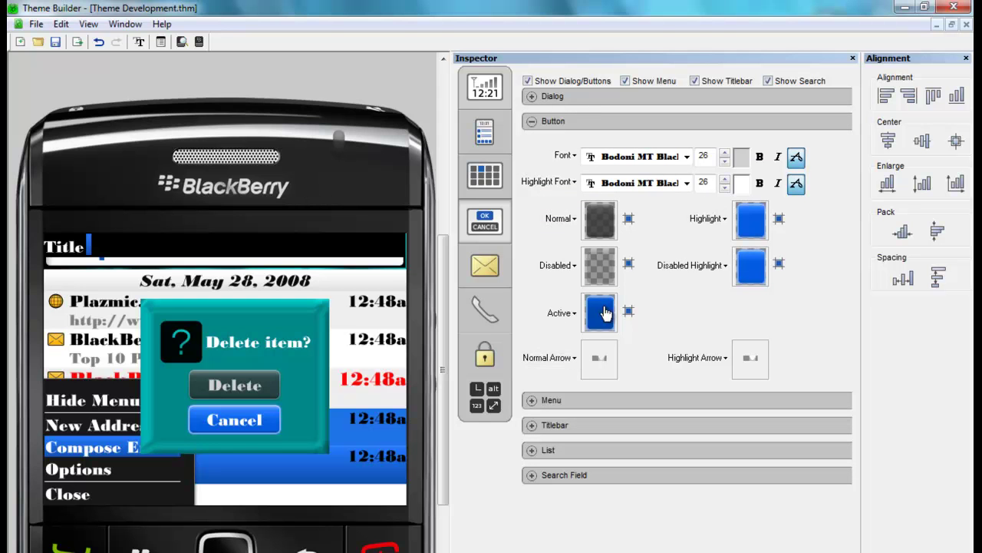
{"action": "left_click", "coordinate": [605, 223]}
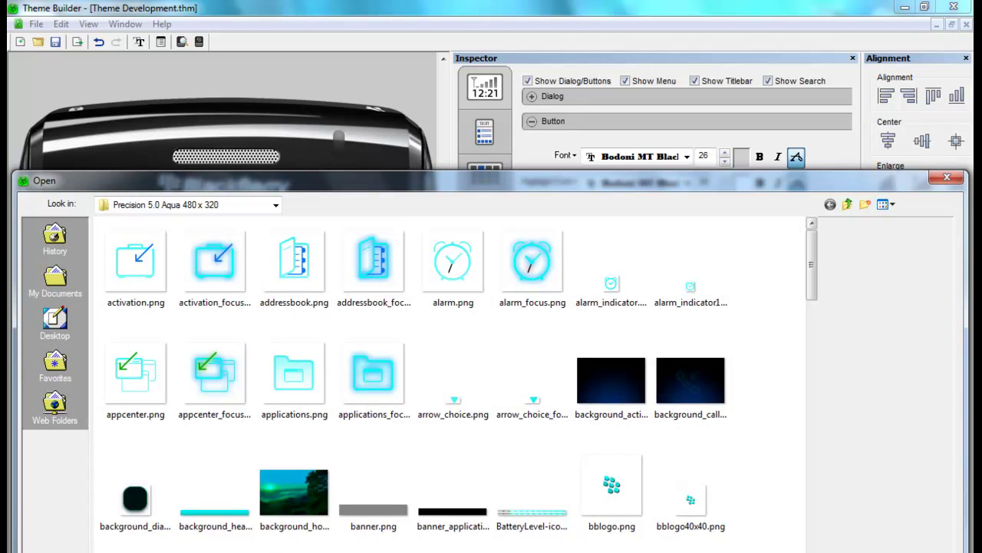
{"action": "scroll", "coordinate": [453, 383], "scroll_direction": "down", "scroll_amount": 5}
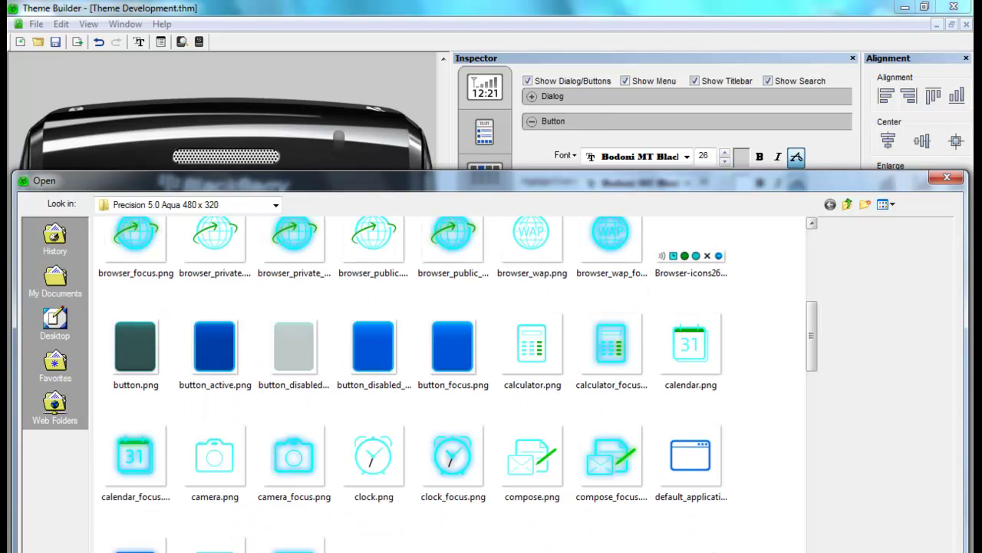
{"action": "double_click", "coordinate": [135, 345]}
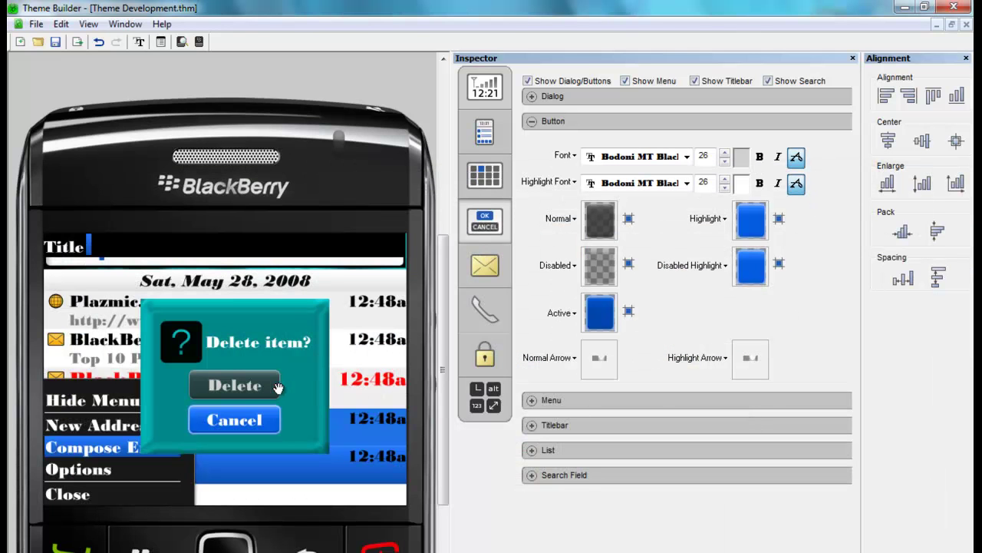
Replace the Highlight button image with button.png from the Precision 5.0 Aqua 480 x 320 folder
{"action": "left_click", "coordinate": [754, 218]}
{"action": "scroll", "coordinate": [802, 416], "scroll_direction": "down", "scroll_amount": 5}
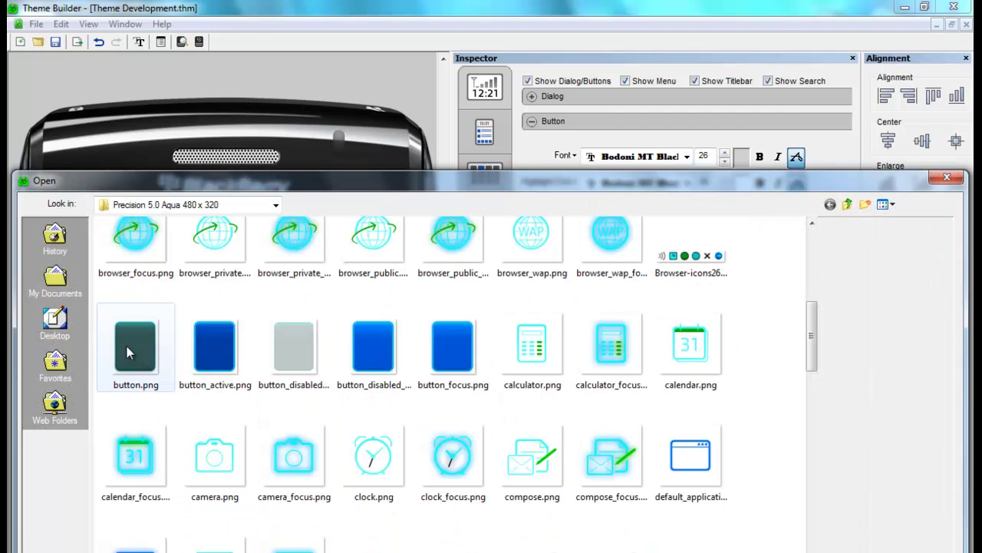
{"action": "double_click", "coordinate": [127, 352]}
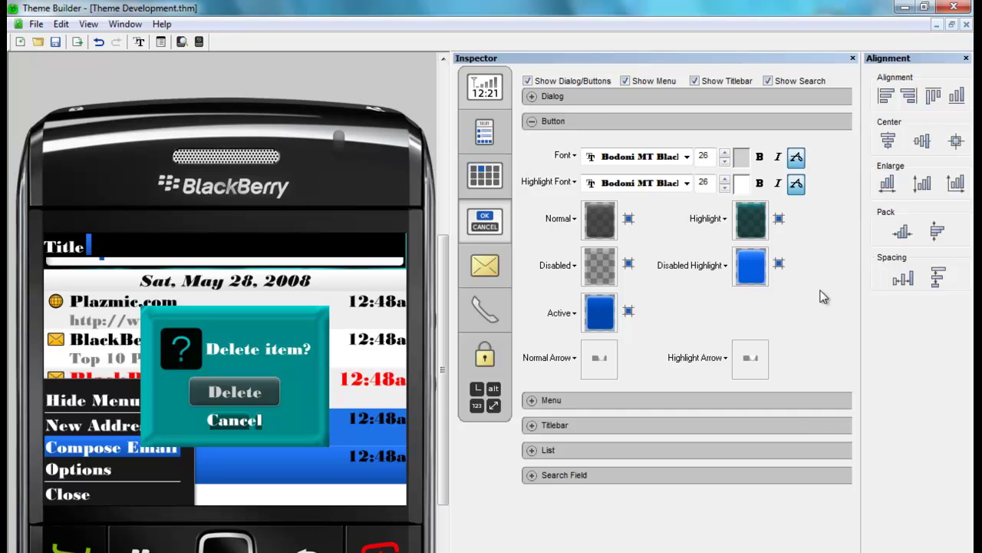
Check the Normal button's tile margins and match them on the Highlight image: 28 left and right, 9 top and bottom
{"action": "left_click", "coordinate": [629, 219]}
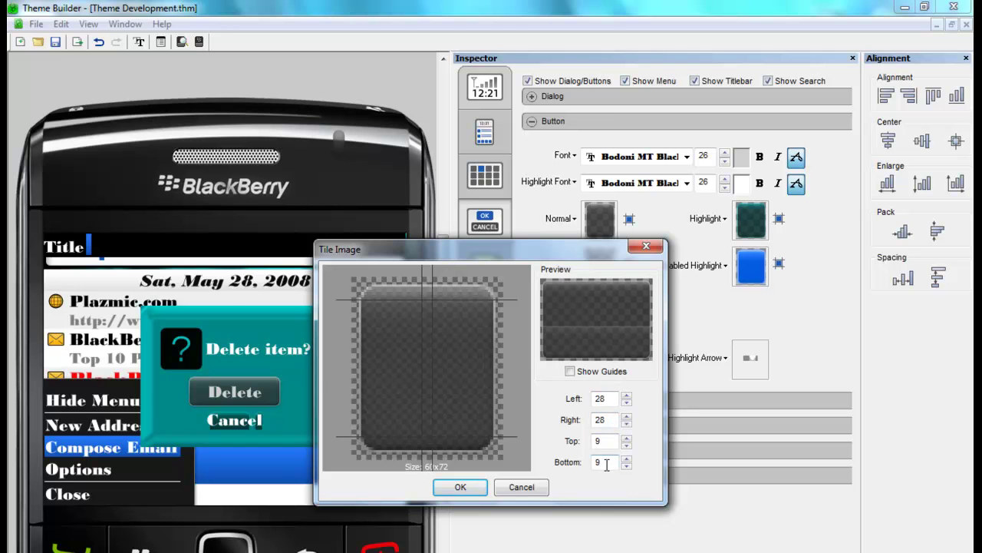
{"action": "left_click", "coordinate": [464, 490]}
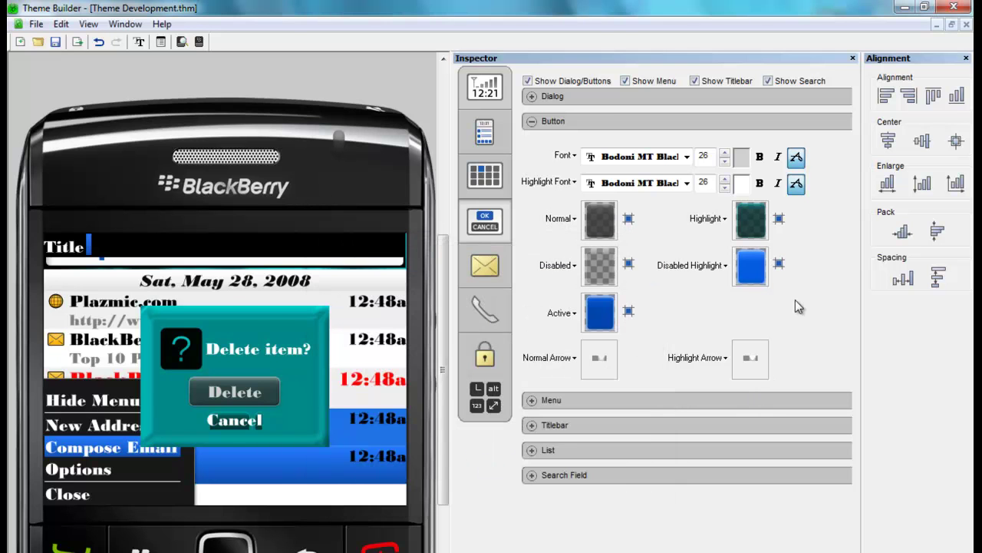
{"action": "left_click", "coordinate": [779, 220]}
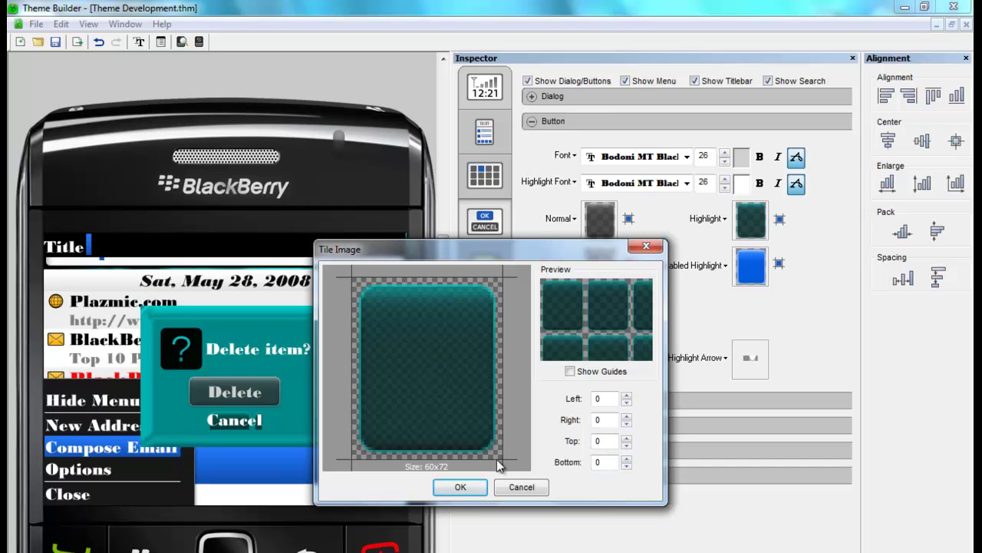
{"action": "left_click_drag", "start_coordinate": [503, 458], "coordinate": [434, 437]}
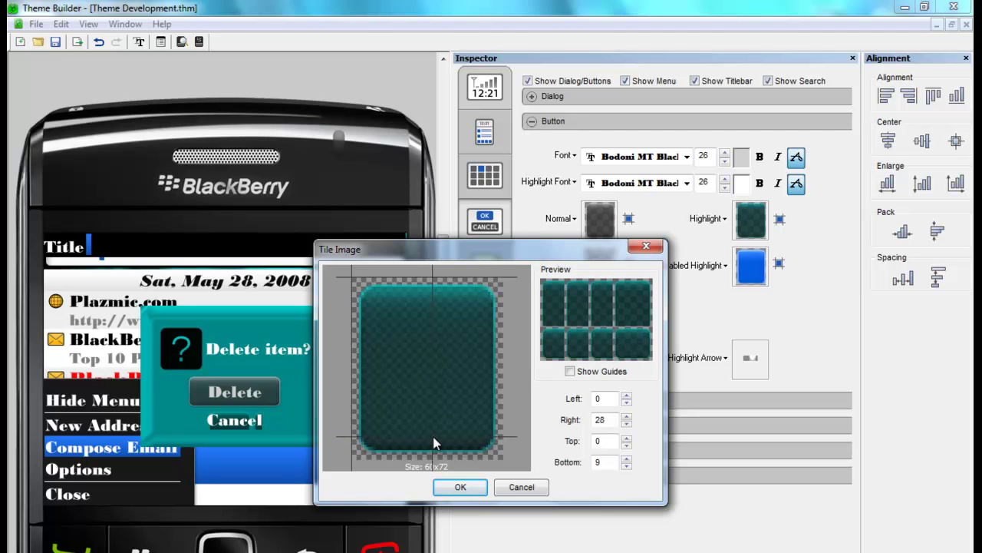
{"action": "left_click_drag", "start_coordinate": [352, 276], "coordinate": [394, 289]}
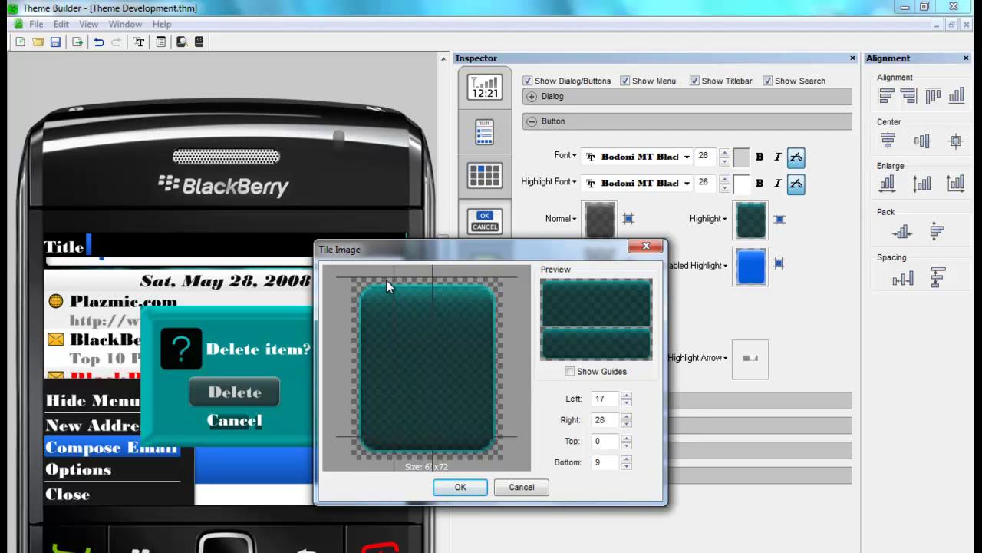
{"action": "left_click_drag", "start_coordinate": [393, 304], "coordinate": [427, 299]}
{"action": "left_click", "coordinate": [468, 492]}
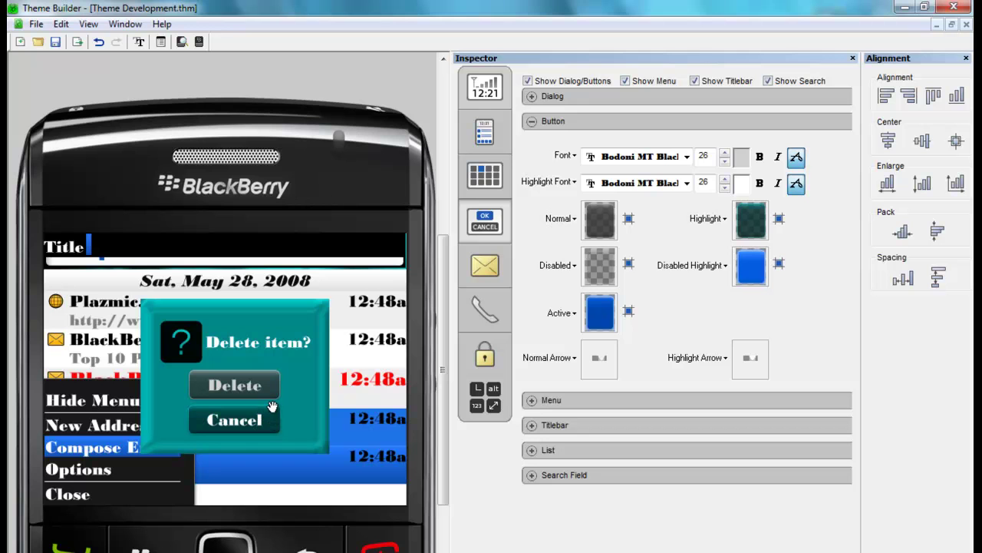
Set the normal button font color to the aqua sampled from the question mark icon, with its Black value reduced to 0
{"action": "left_click", "coordinate": [743, 159]}
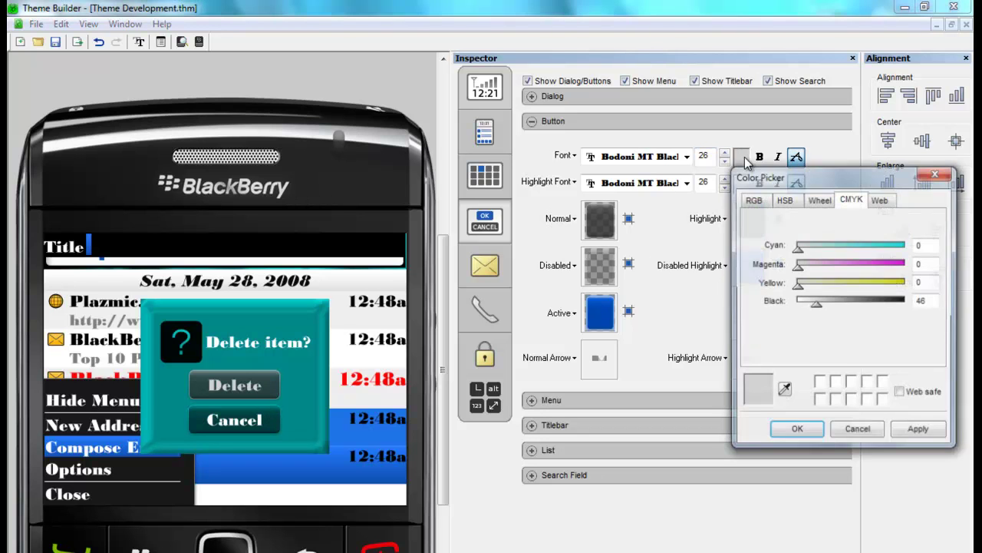
{"action": "left_click", "coordinate": [784, 391]}
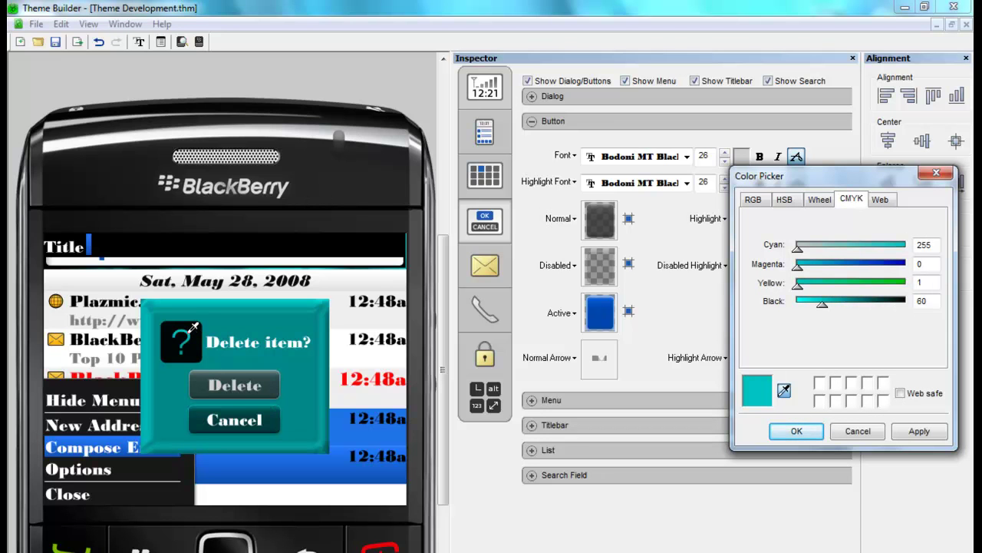
{"action": "left_click", "coordinate": [189, 334]}
{"action": "left_click_drag", "start_coordinate": [823, 308], "coordinate": [797, 305]}
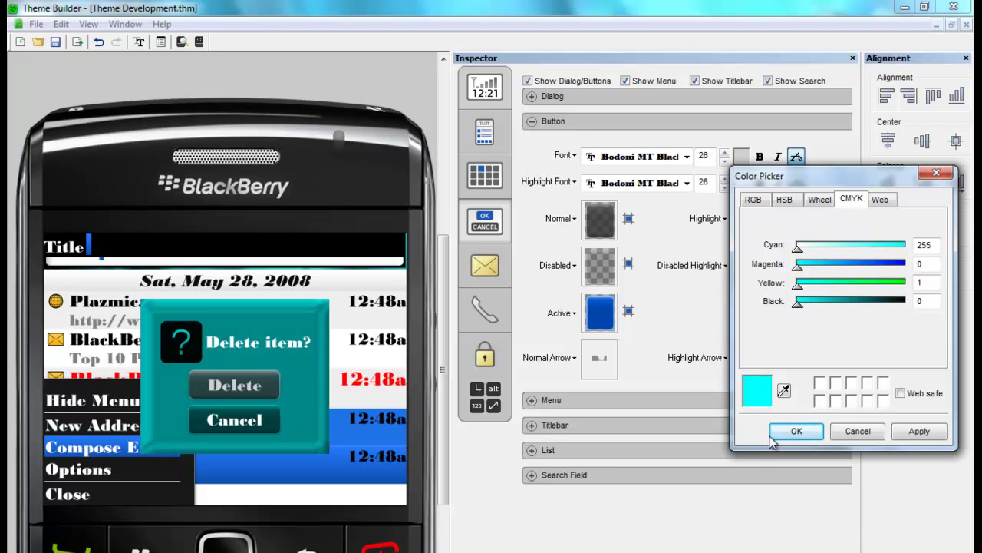
{"action": "left_click", "coordinate": [807, 433]}
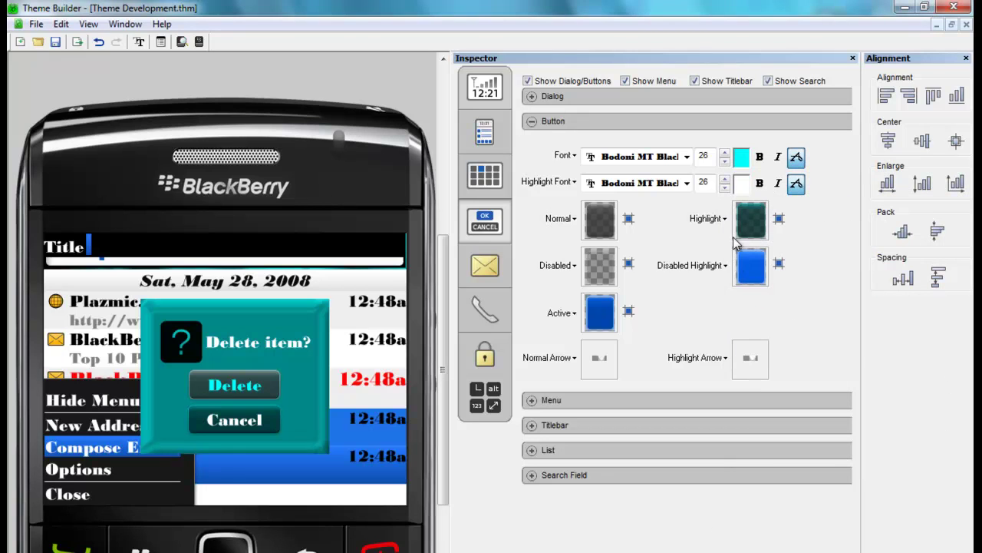
Set the normal button font color to the teal sampled from the question mark icon (CMYK 255, 0, 2, 57)
{"action": "left_click", "coordinate": [743, 159]}
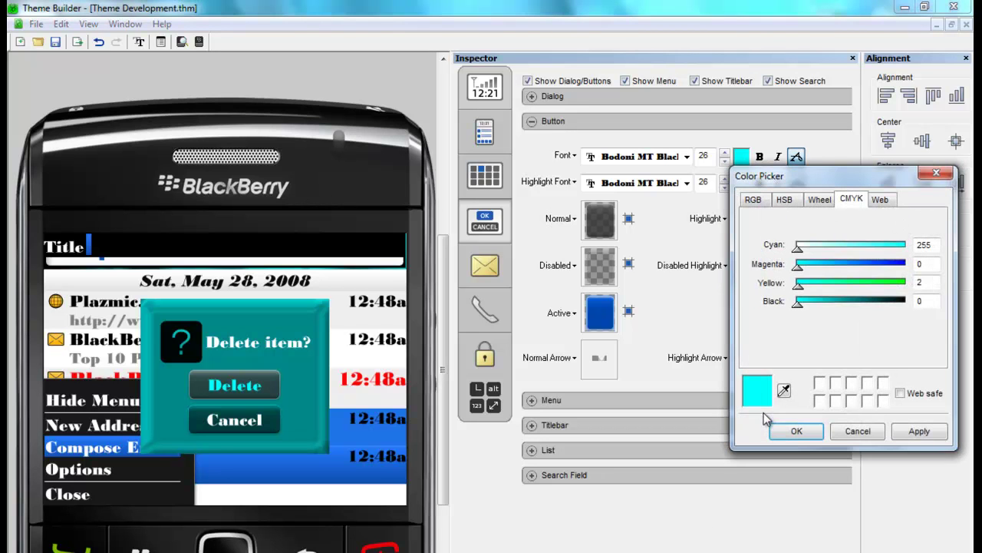
{"action": "left_click", "coordinate": [784, 389]}
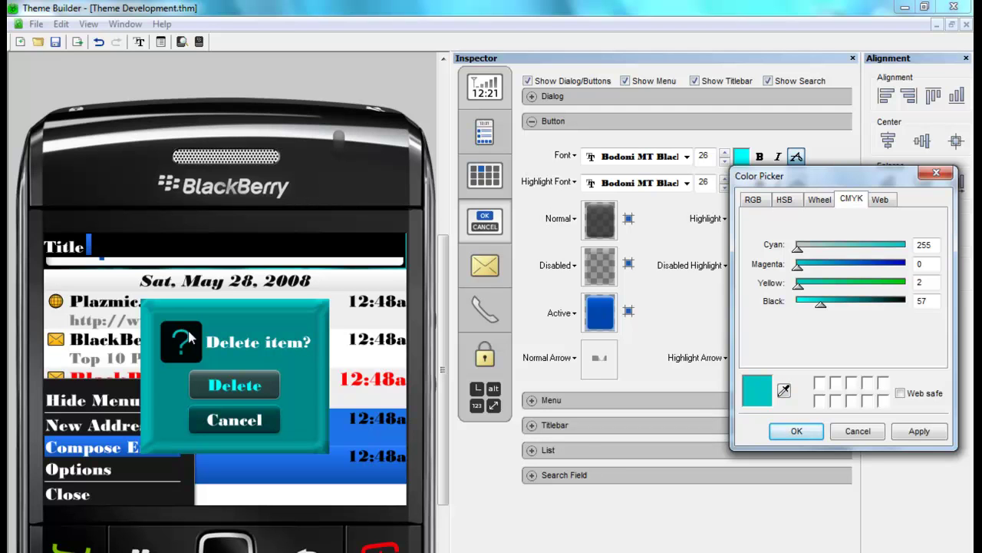
{"action": "left_click", "coordinate": [800, 432]}
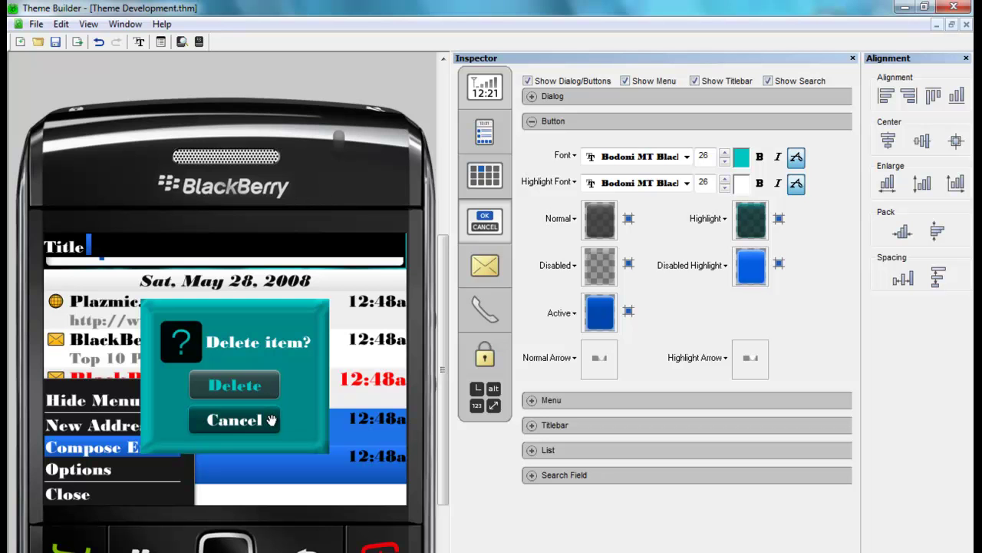
Replace the Active button image with button.png from the Precision 5.0 Aqua 480 x 320 folder
{"action": "left_click", "coordinate": [602, 310]}
{"action": "left_click", "coordinate": [814, 505]}
{"action": "left_click", "coordinate": [132, 346]}
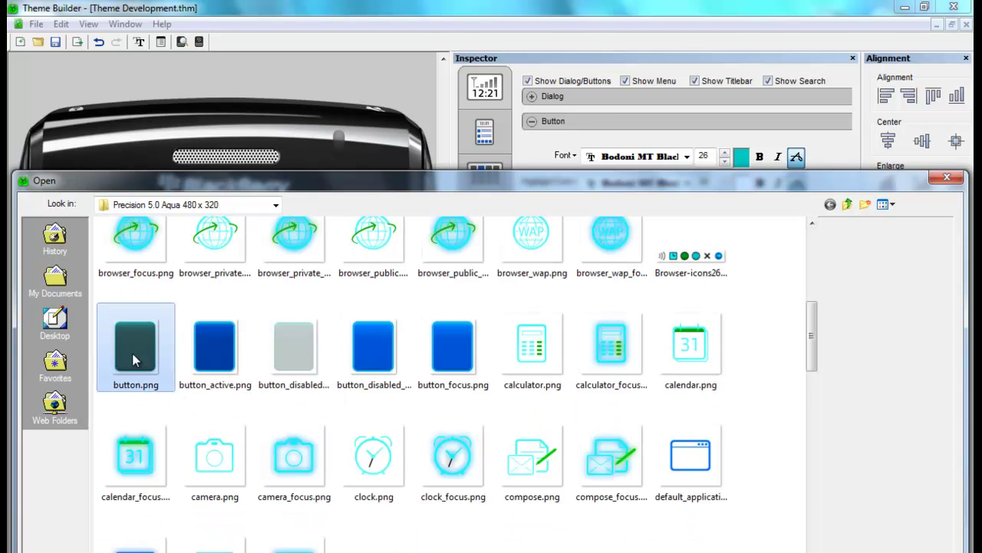
{"action": "double_click", "coordinate": [132, 345]}
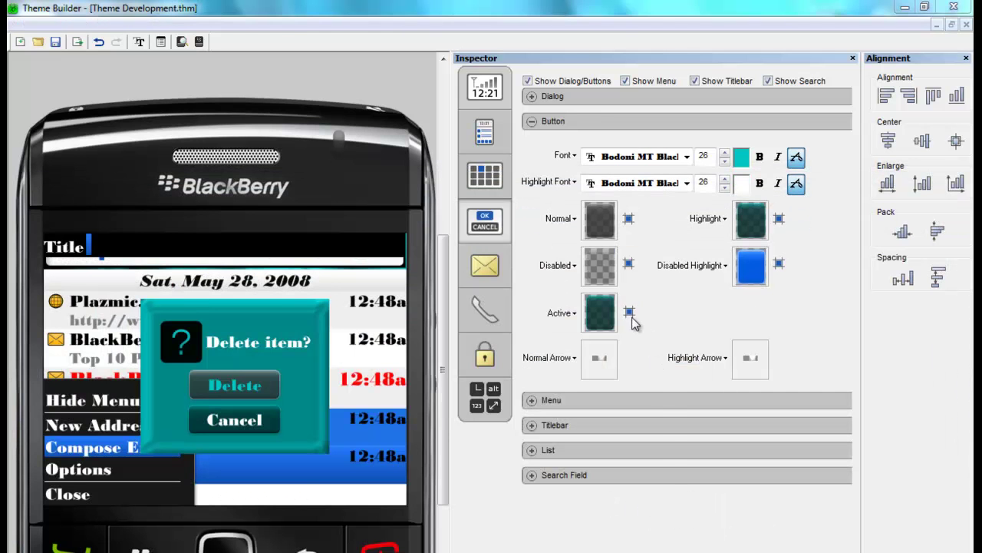
Set the Active button image's tile margins to 28 left and right and 9 top and bottom
{"action": "left_click", "coordinate": [629, 311]}
{"action": "left_click_drag", "start_coordinate": [351, 371], "coordinate": [421, 370]}
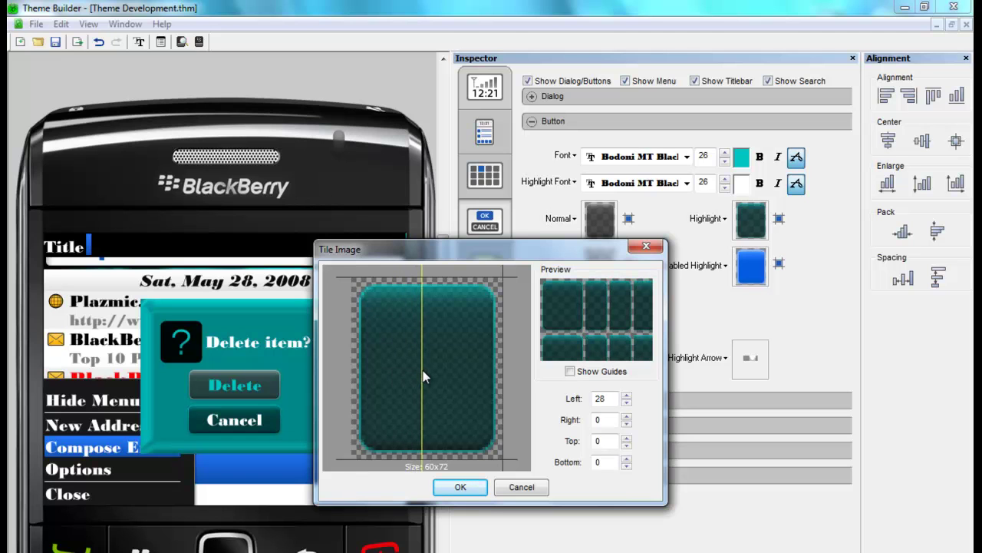
{"action": "left_click_drag", "start_coordinate": [503, 367], "coordinate": [432, 367]}
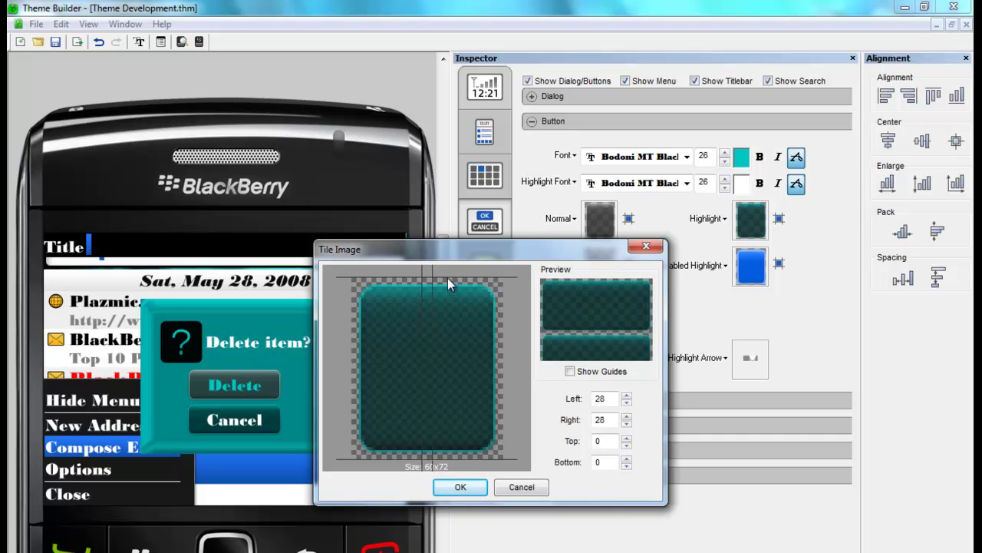
{"action": "left_click_drag", "start_coordinate": [448, 276], "coordinate": [448, 299]}
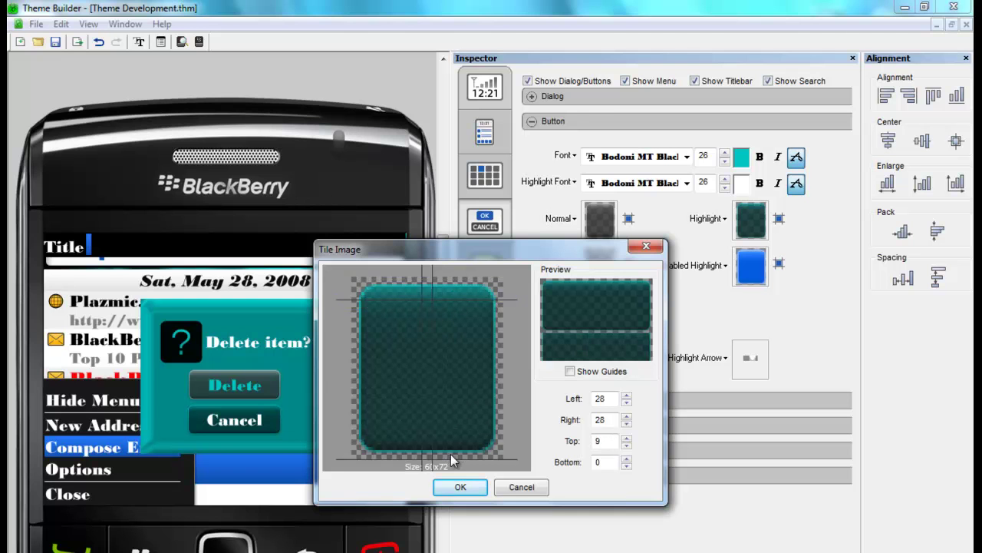
{"action": "left_click_drag", "start_coordinate": [453, 458], "coordinate": [453, 436]}
{"action": "left_click", "coordinate": [458, 488]}
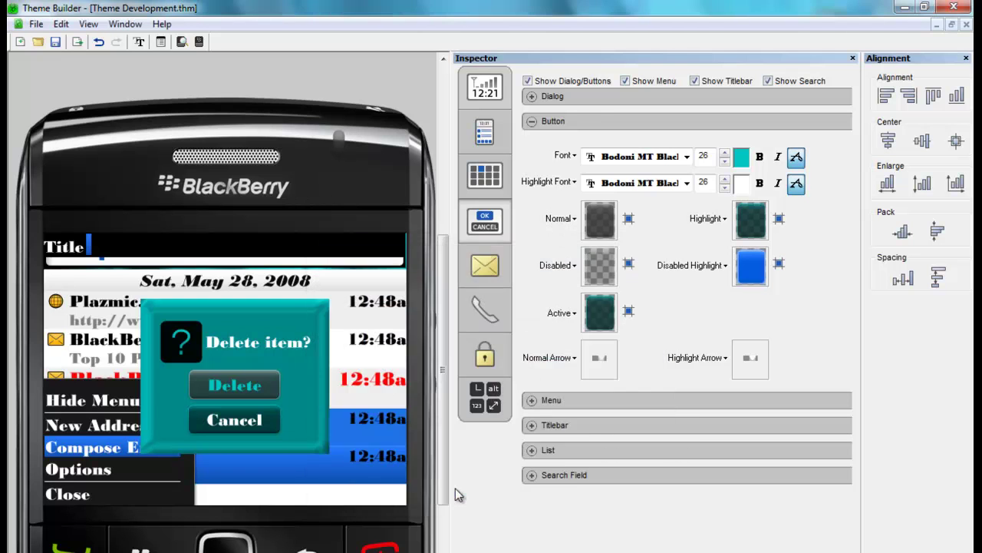